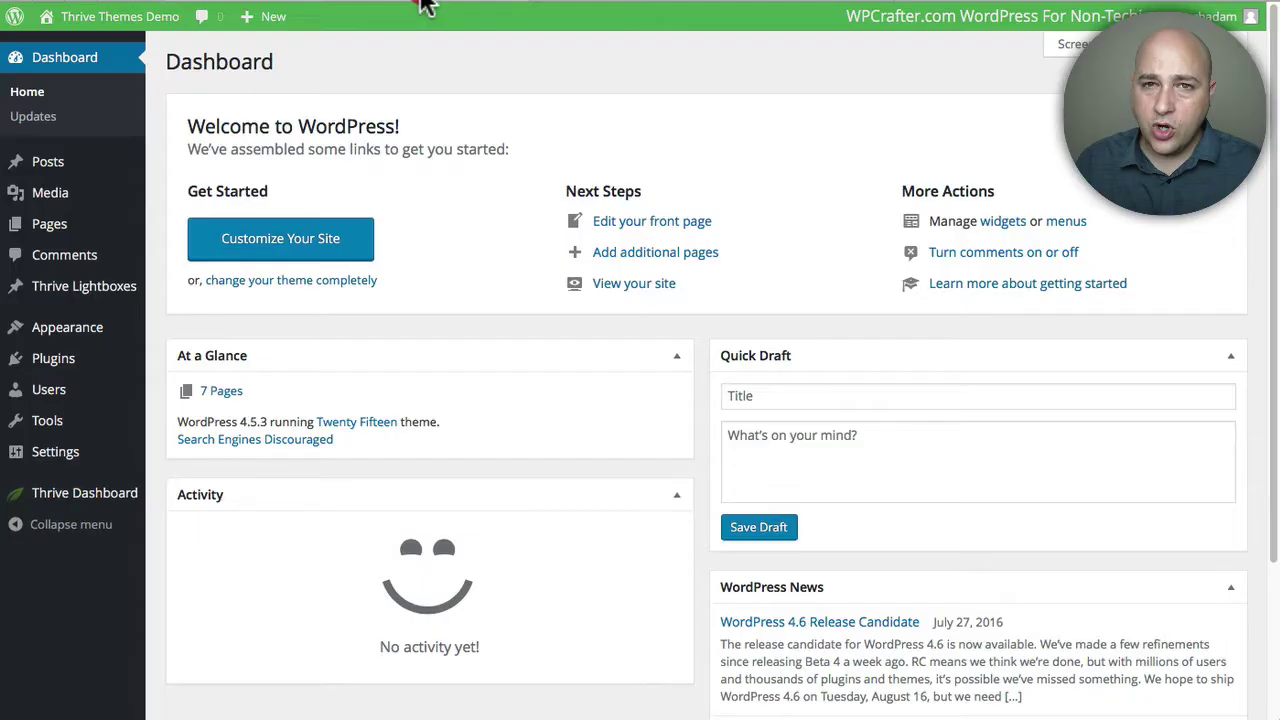
# - Leave the empty Mautic dashboard for the demo site's WordPress admin dashboard
pyautogui.click(421, 55)
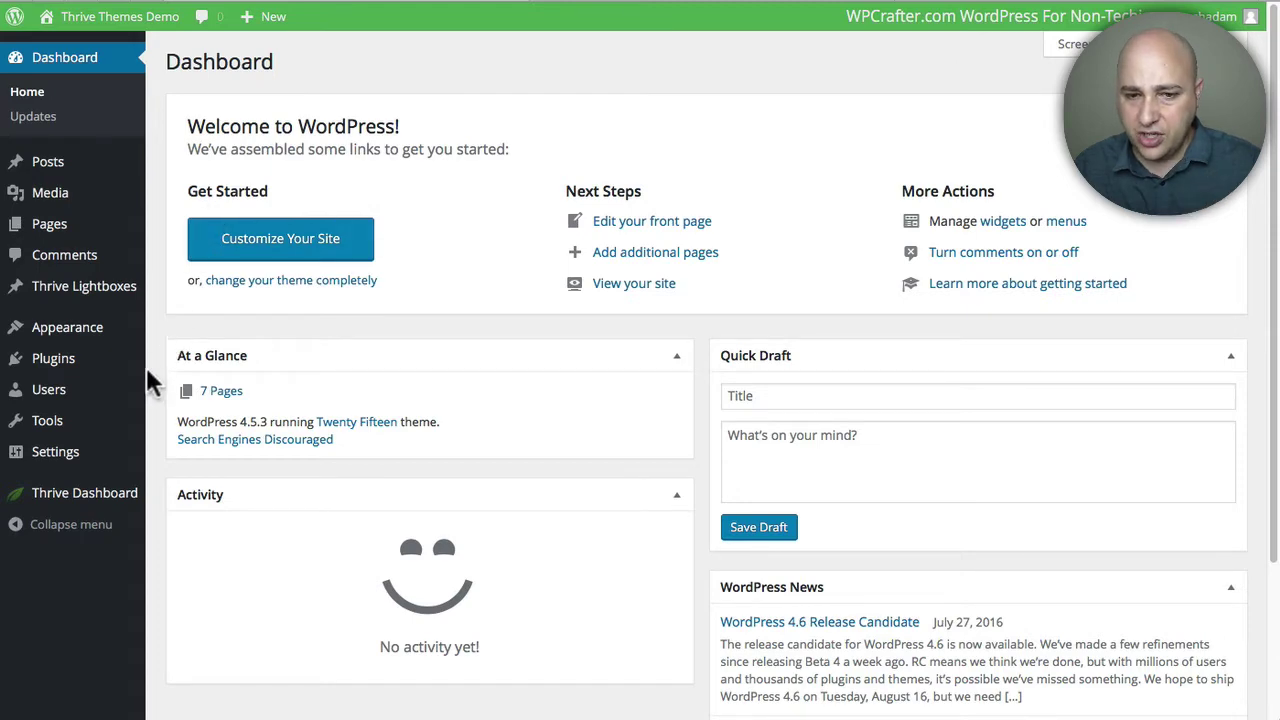
# - Show the Thrive Dashboard with Thrive Leads, Thrive Ultimatum and Content Builder installed
pyautogui.click(62, 490)
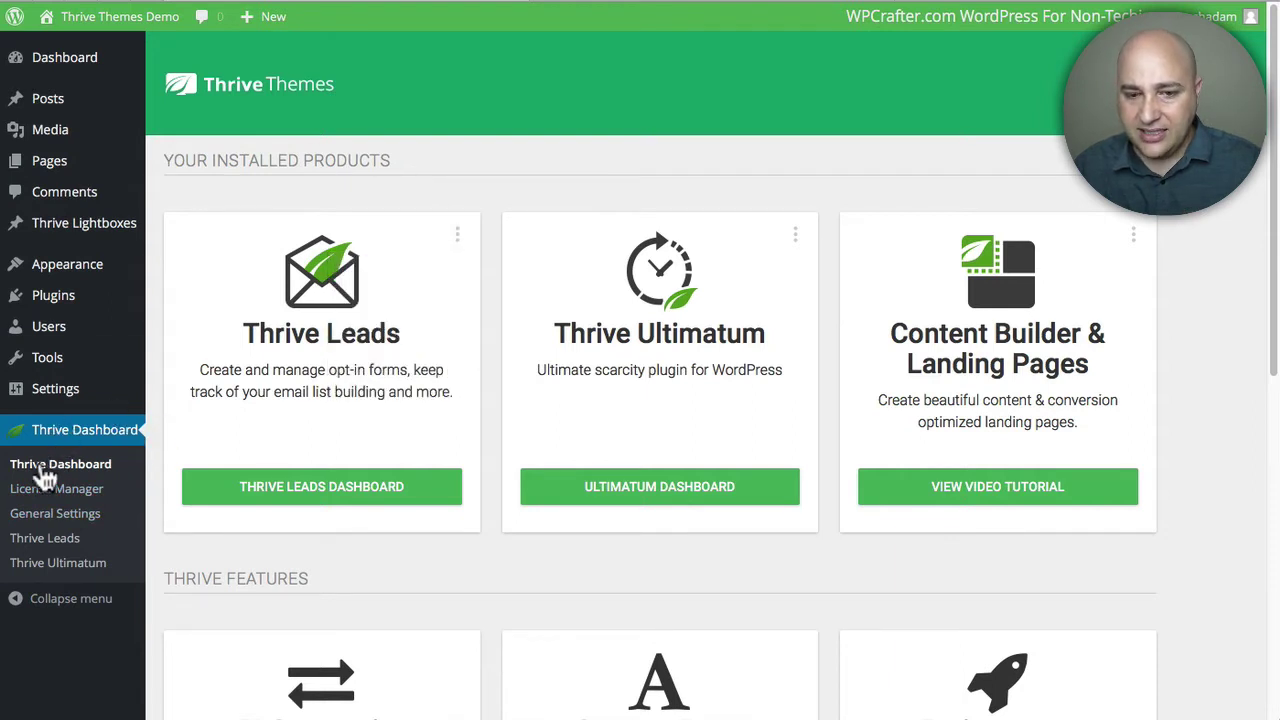
# - Confirm Mautic is an active API connection, then bring up the list of site pages
pyautogui.scroll(-3, 229, 394)
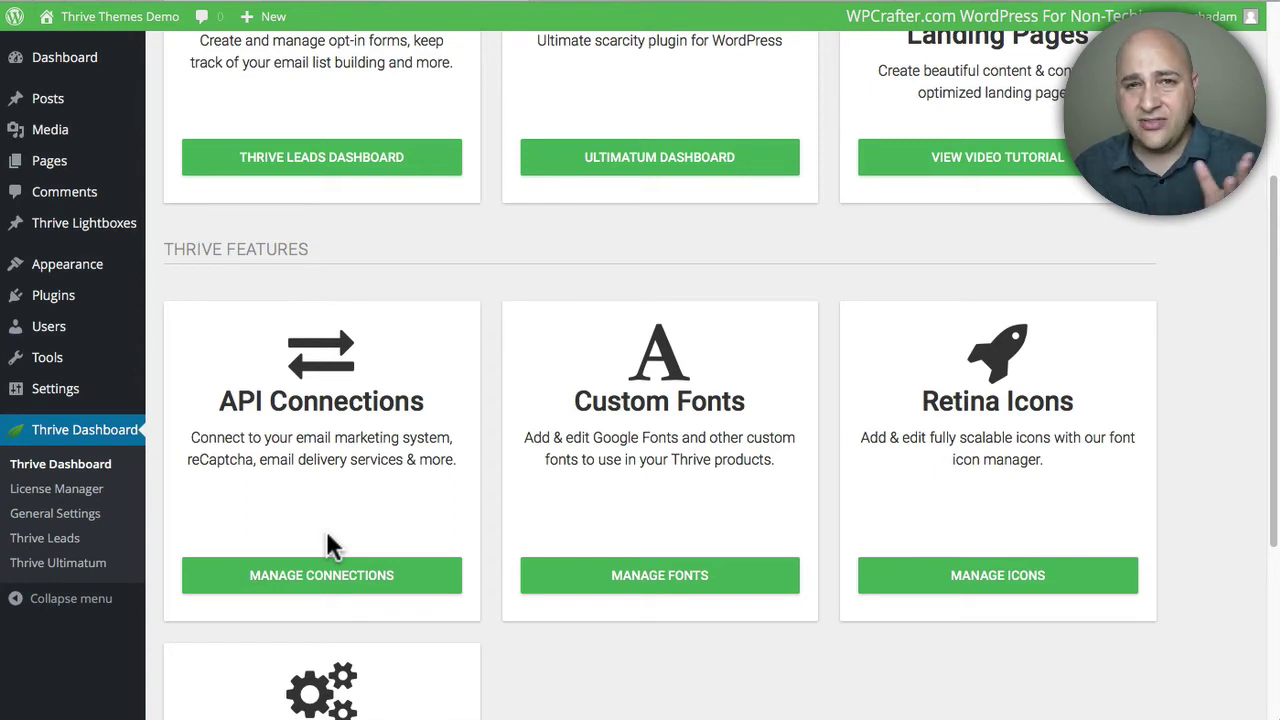
pyautogui.click(320, 578)
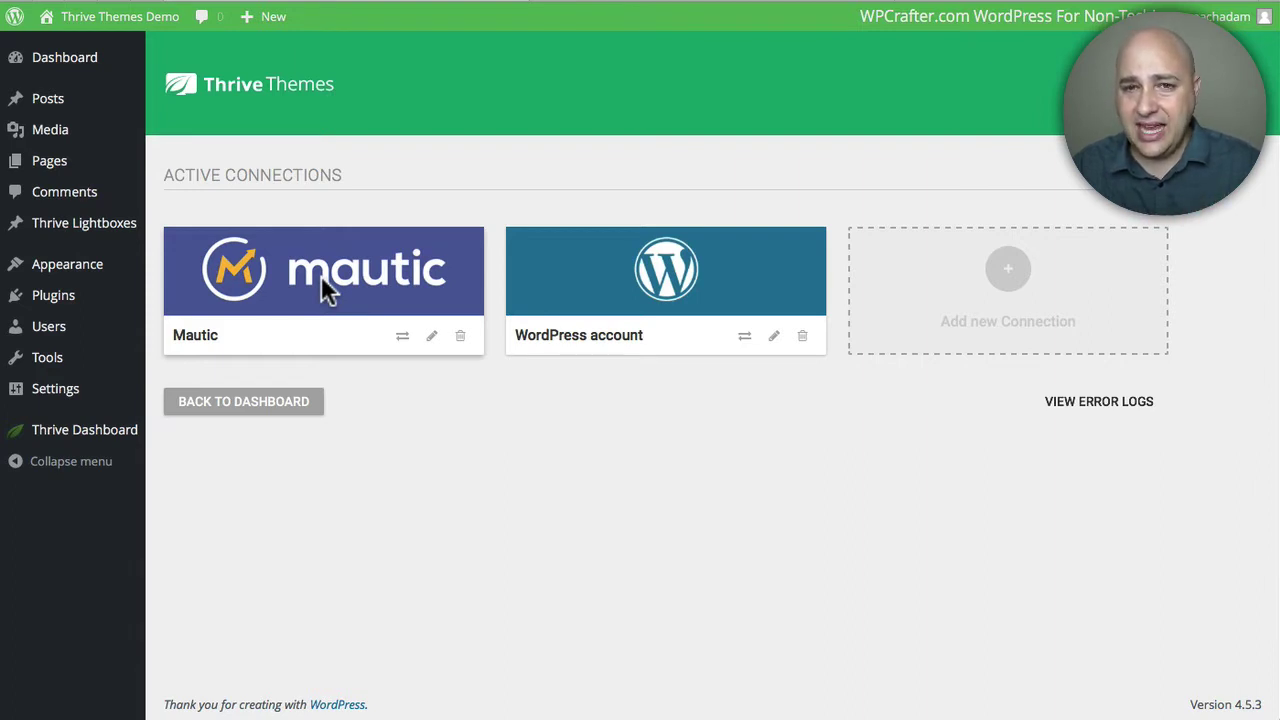
pyautogui.click(50, 164)
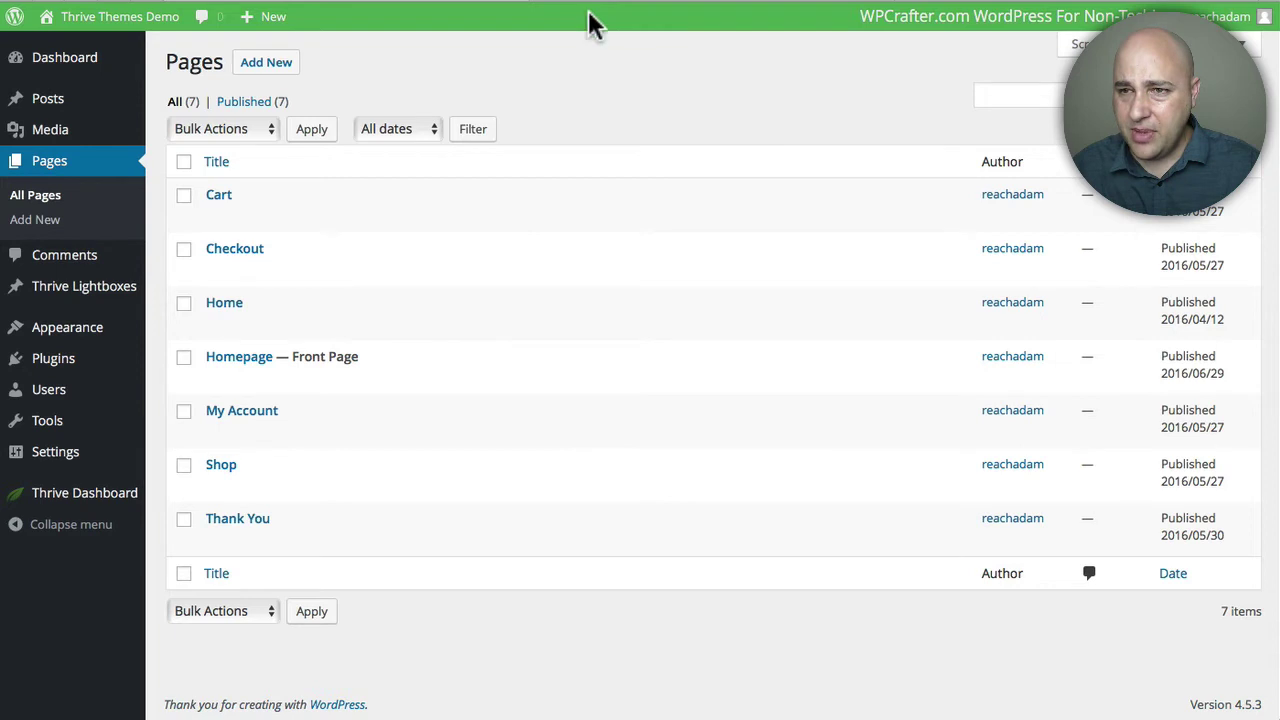
# - Preview the live Homepage, then open it for editing in Thrive Content Builder
pyautogui.moveTo(249, 374)
pyautogui.click(367, 381)
pyautogui.click(452, 7)
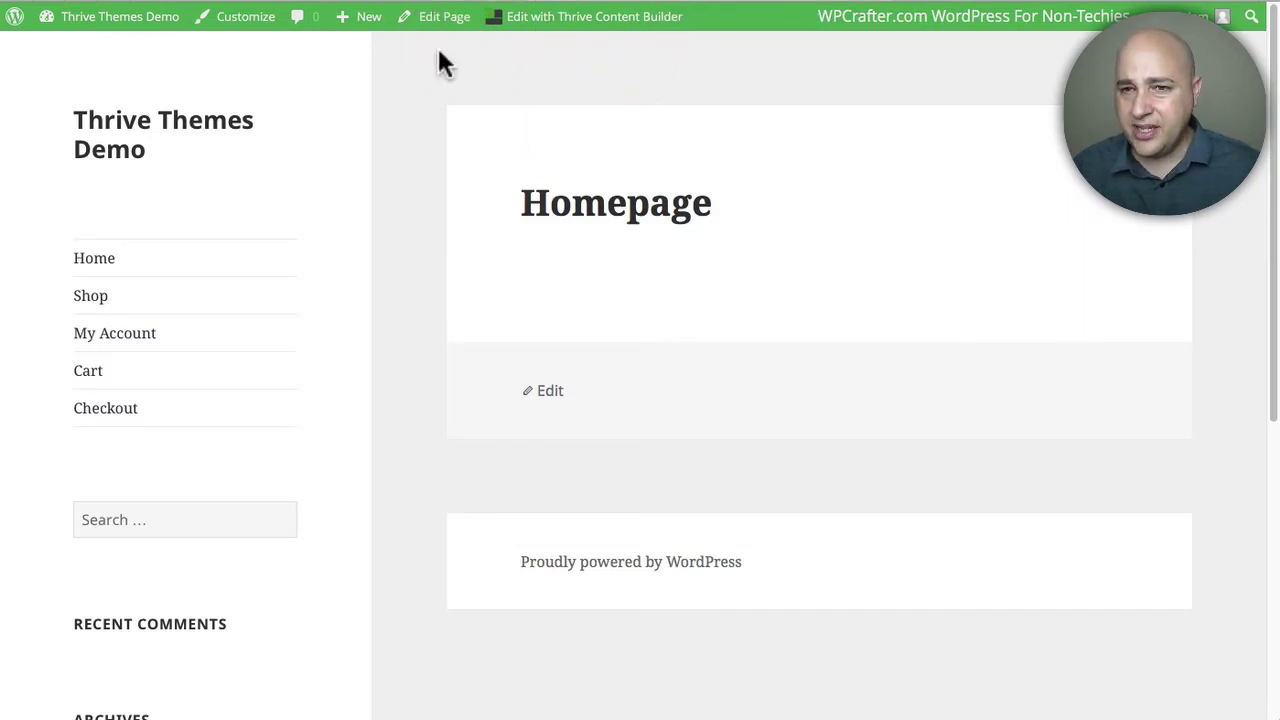
pyautogui.click(391, 9)
pyautogui.click(240, 363)
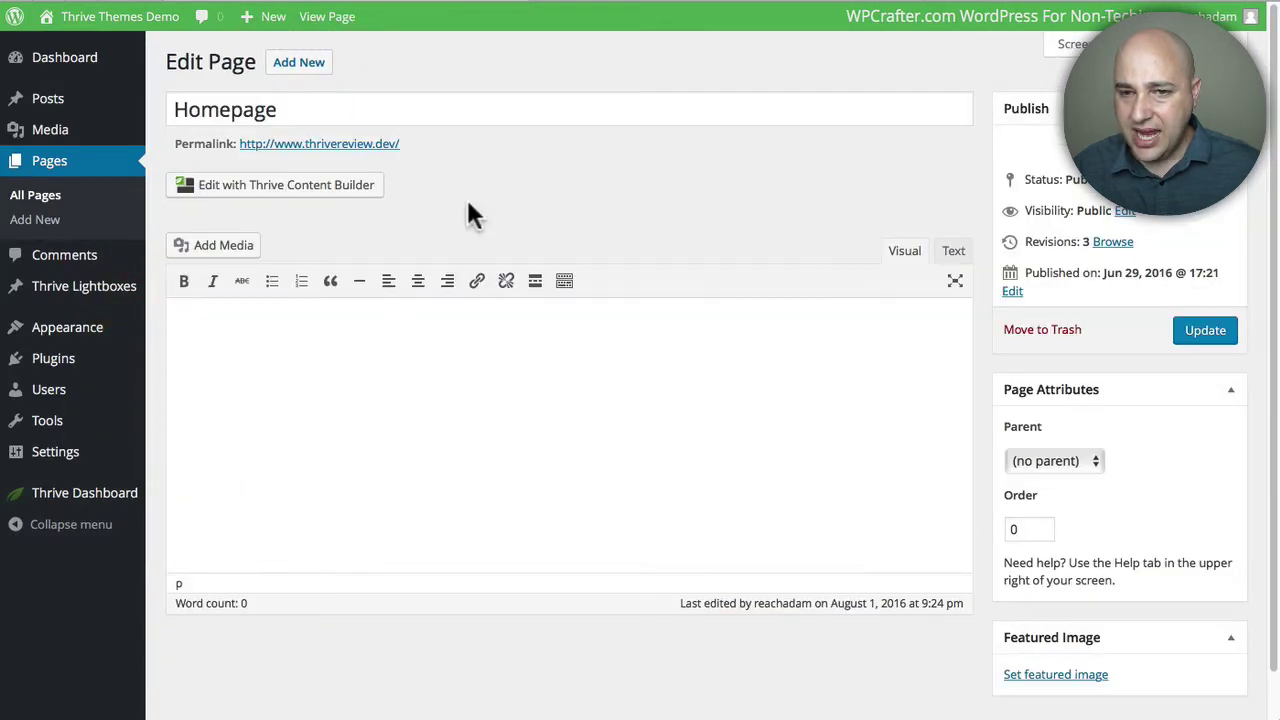
pyautogui.click(316, 186)
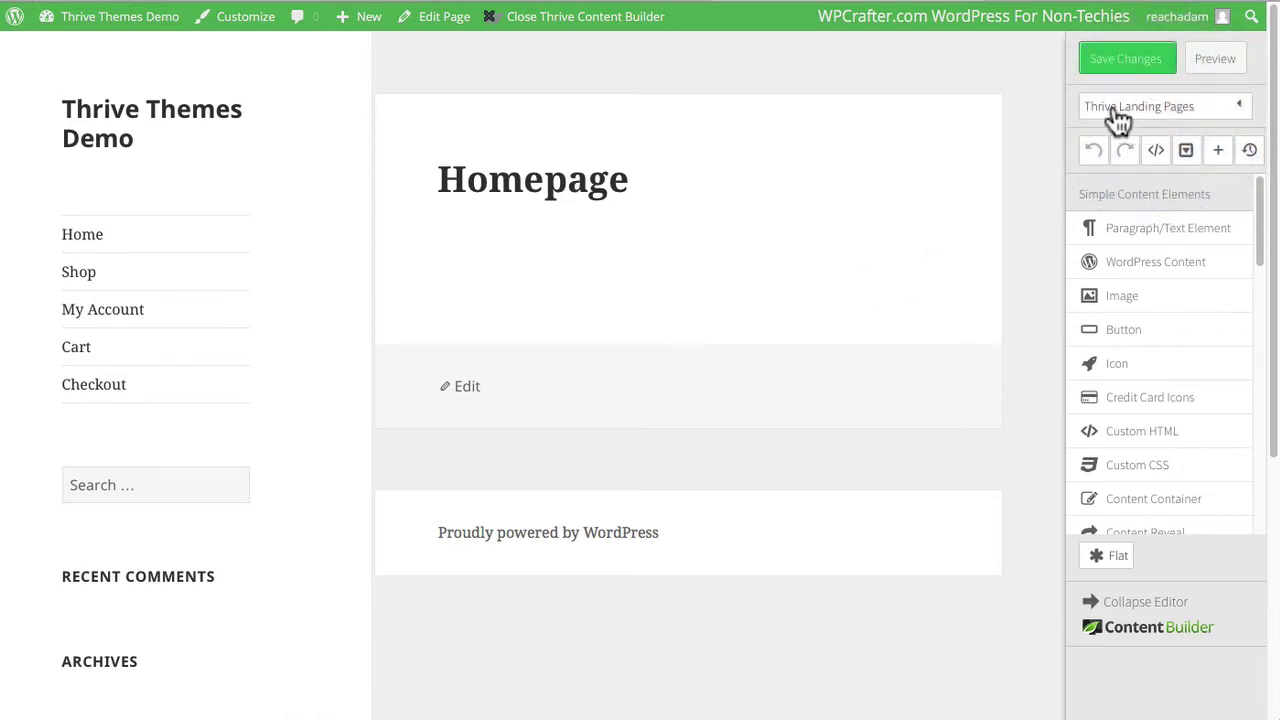
# - Browse the Default Landing Pages templates, then switch to the Thrive Template Cloud templates
pyautogui.click(1118, 112)
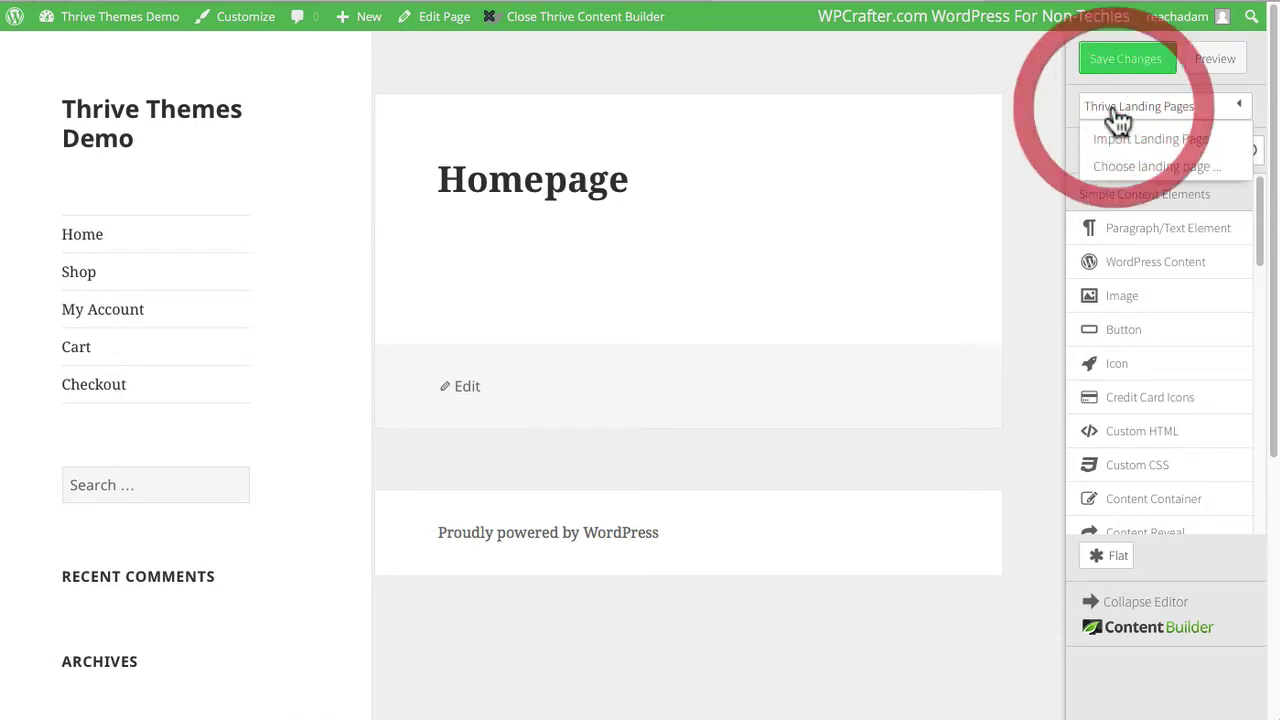
pyautogui.click(1136, 168)
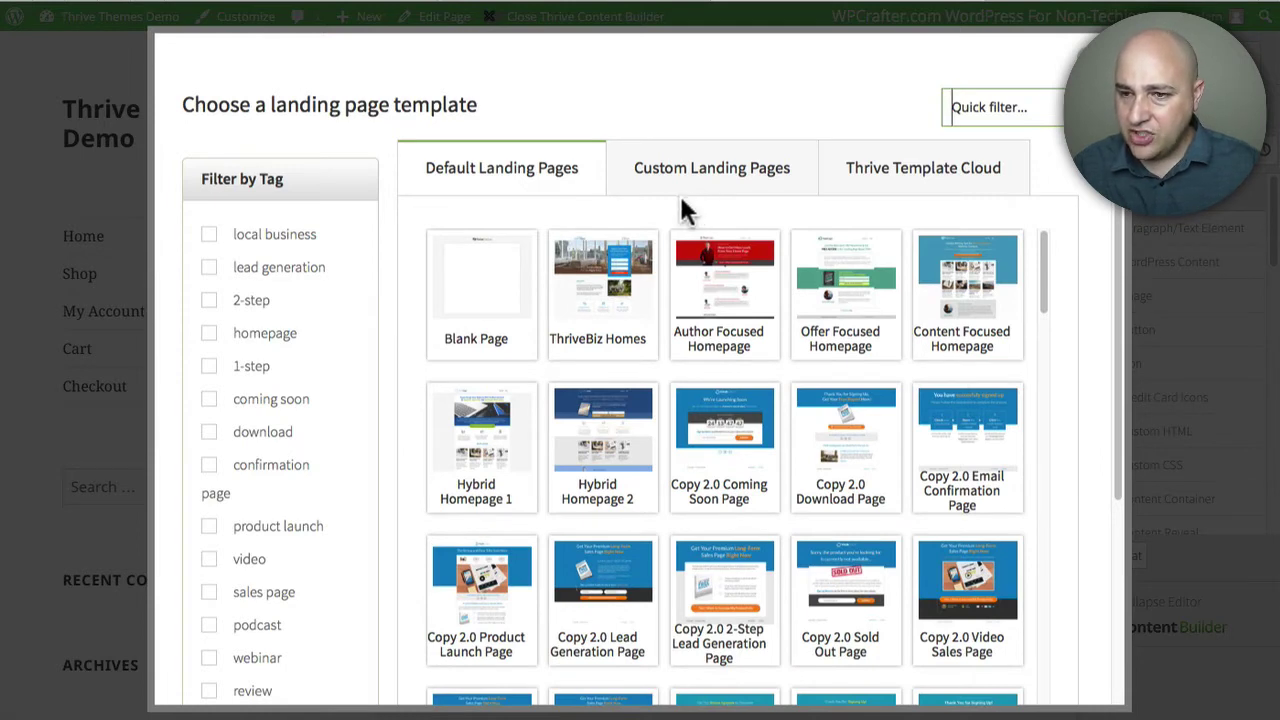
pyautogui.scroll(-2, 714, 271)
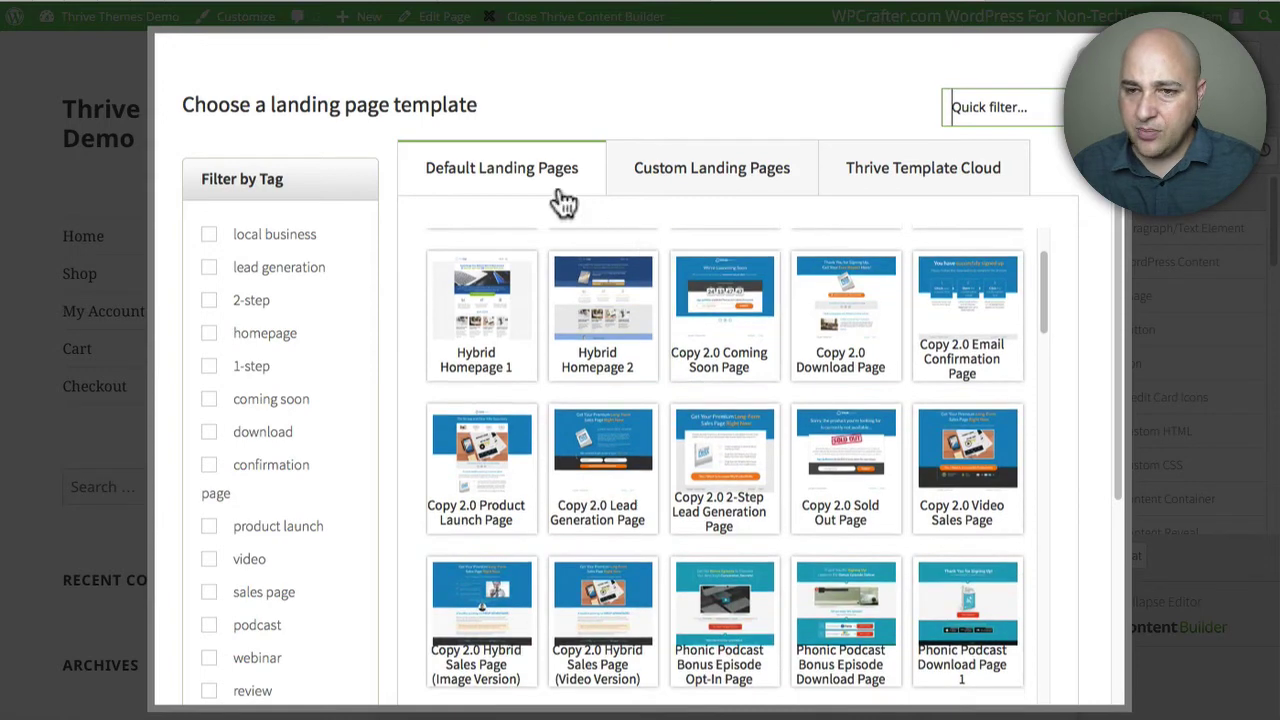
pyautogui.scroll(-2, 686, 351)
pyautogui.scroll(-3, 696, 336)
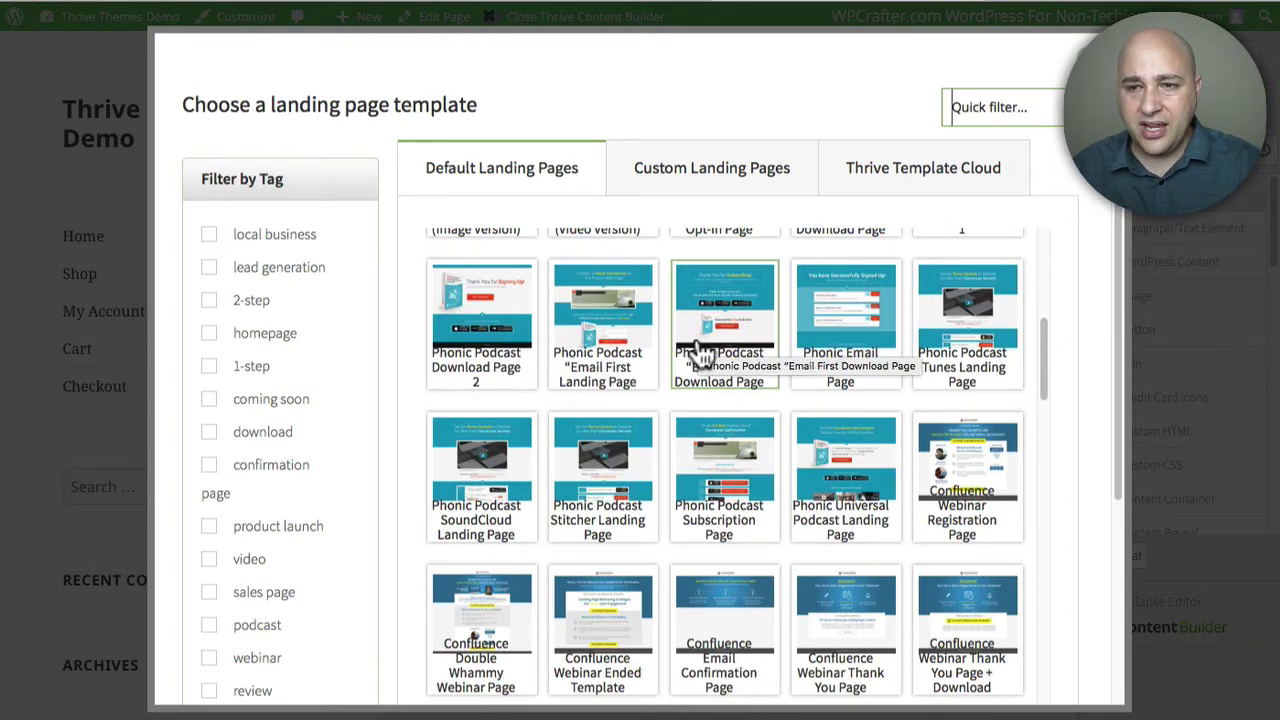
pyautogui.scroll(-12, 700, 352)
pyautogui.scroll(-15, 700, 352)
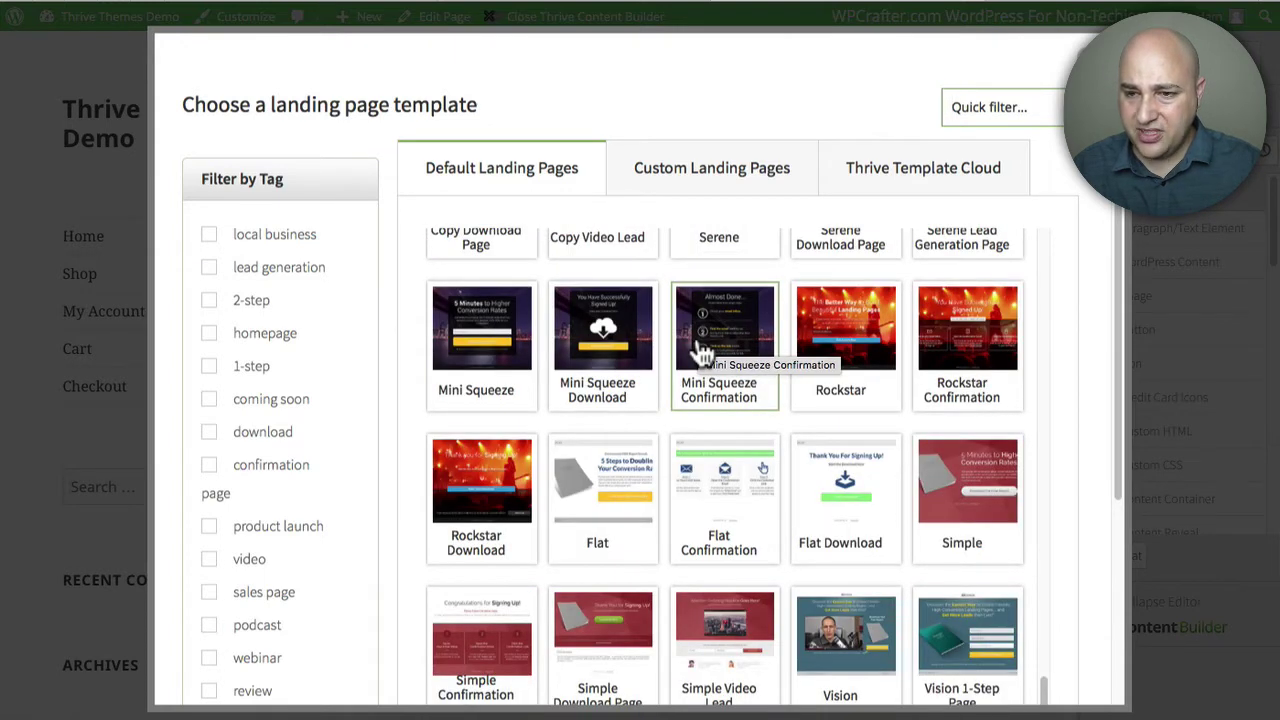
pyautogui.scroll(-2, 703, 355)
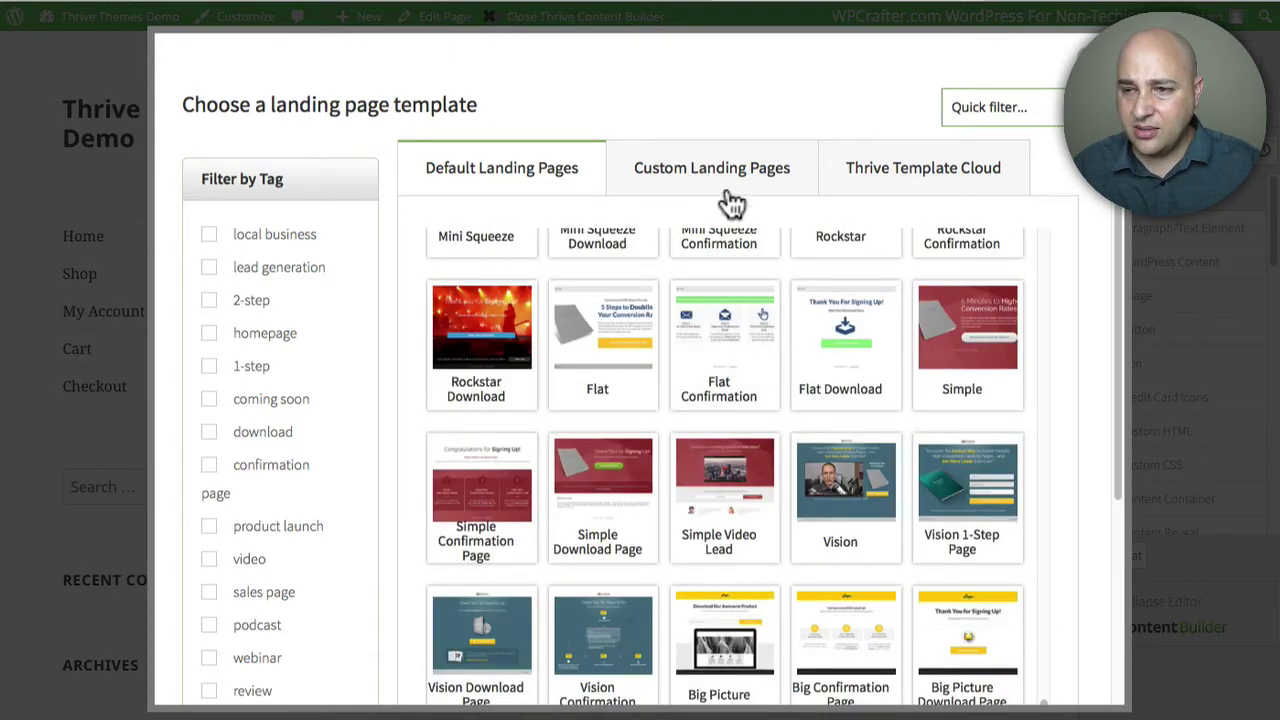
pyautogui.click(905, 180)
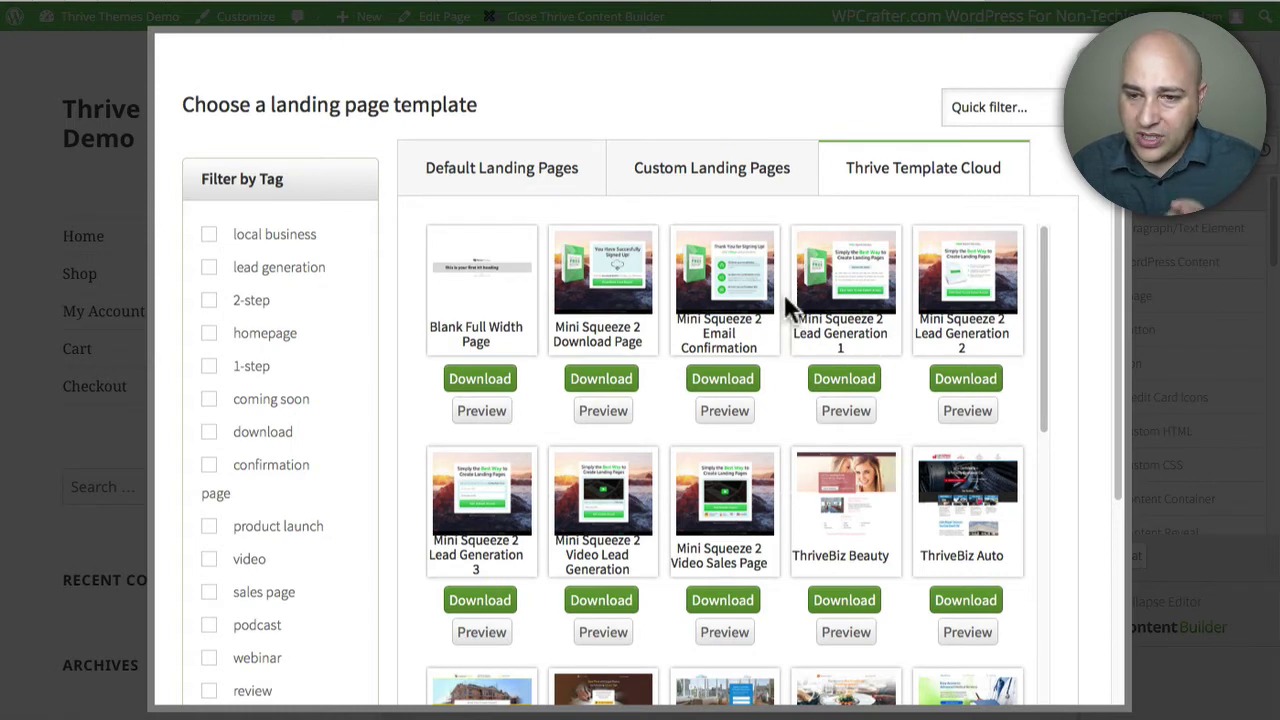
# - Find ThriveBiz Homes in the Template Cloud grid and load it onto the Homepage
pyautogui.scroll(-2, 786, 305)
pyautogui.scroll(-2, 786, 305)
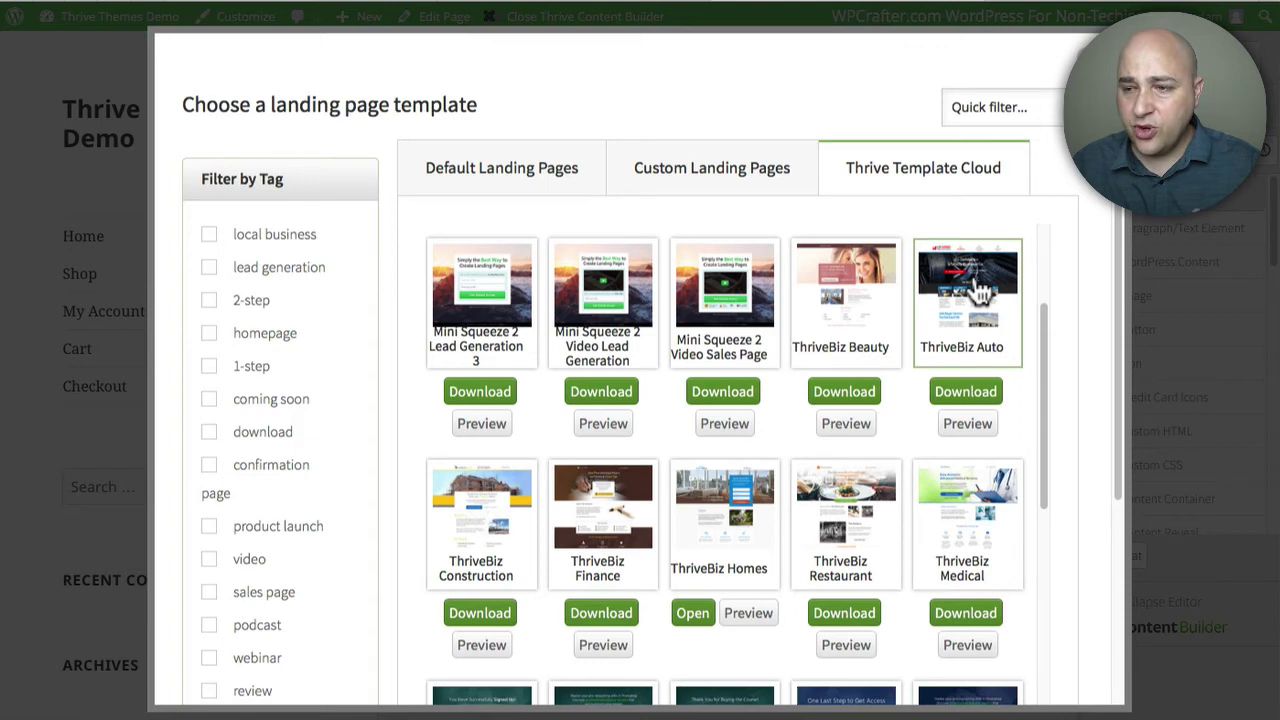
pyautogui.scroll(-1, 980, 290)
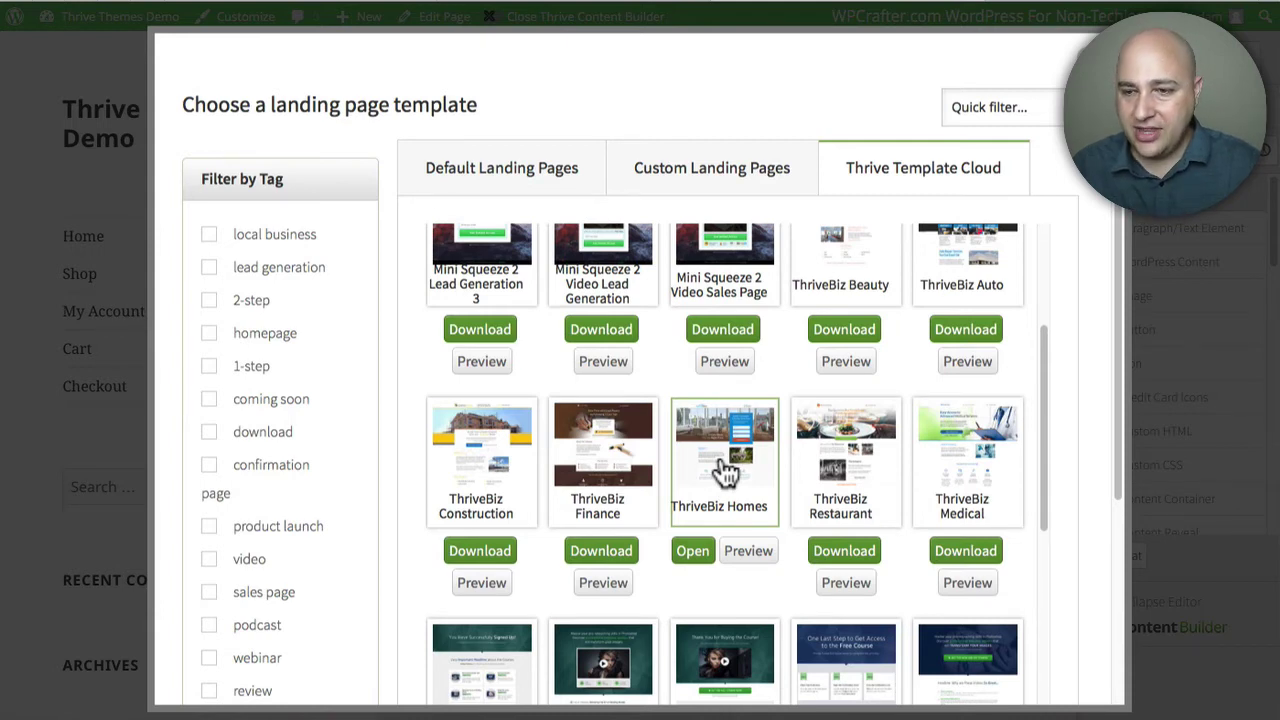
pyautogui.scroll(-1, 725, 470)
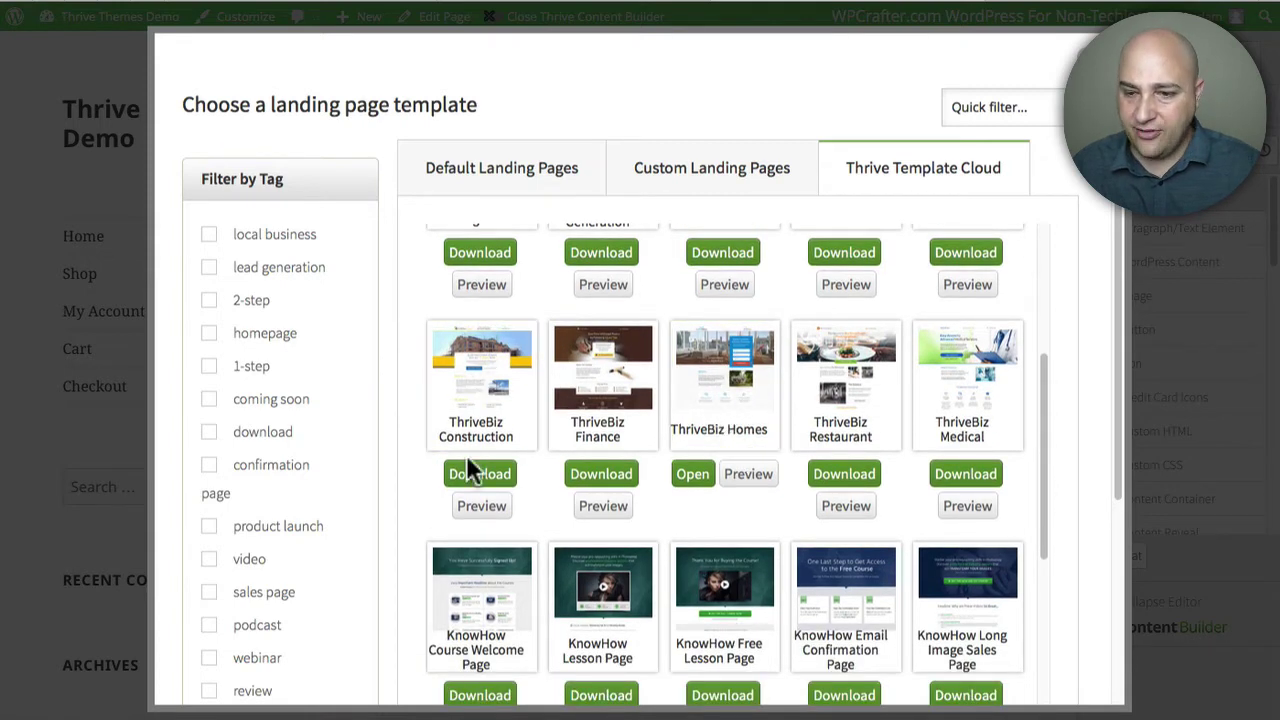
pyautogui.click(691, 476)
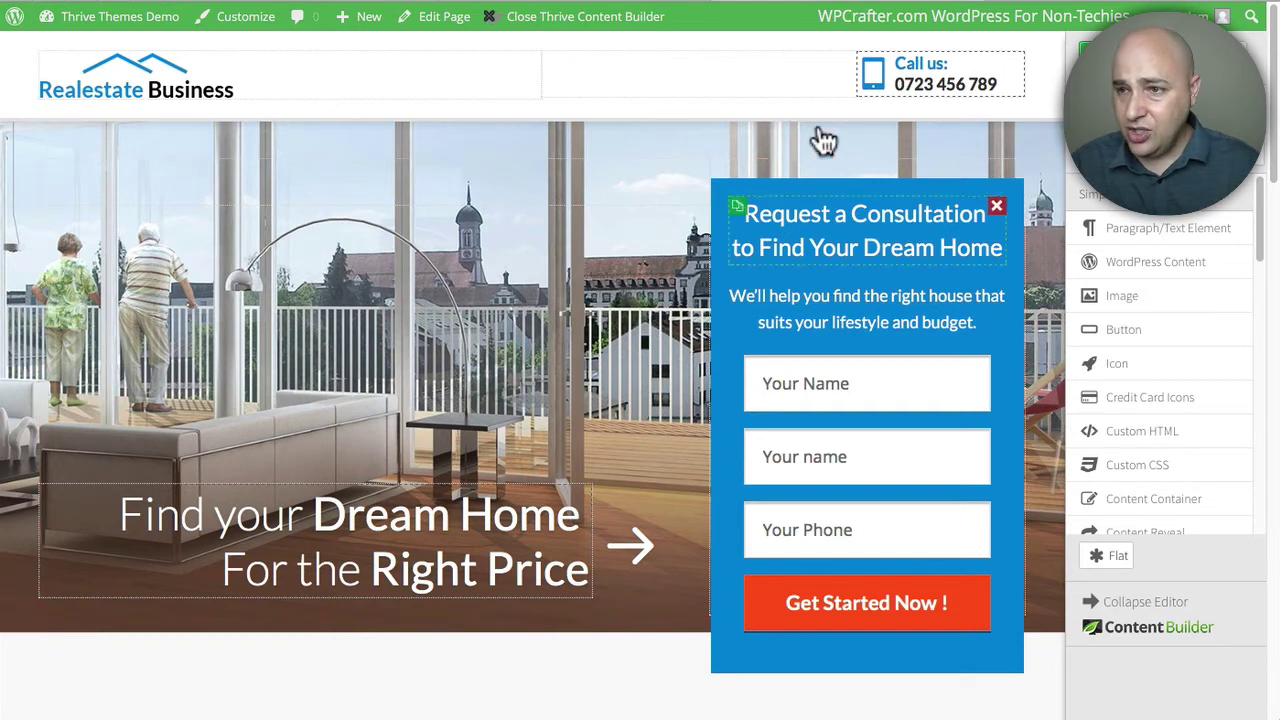
# - Select the hero section, scroll through the testimonials and back to the consultation form
pyautogui.click(921, 86)
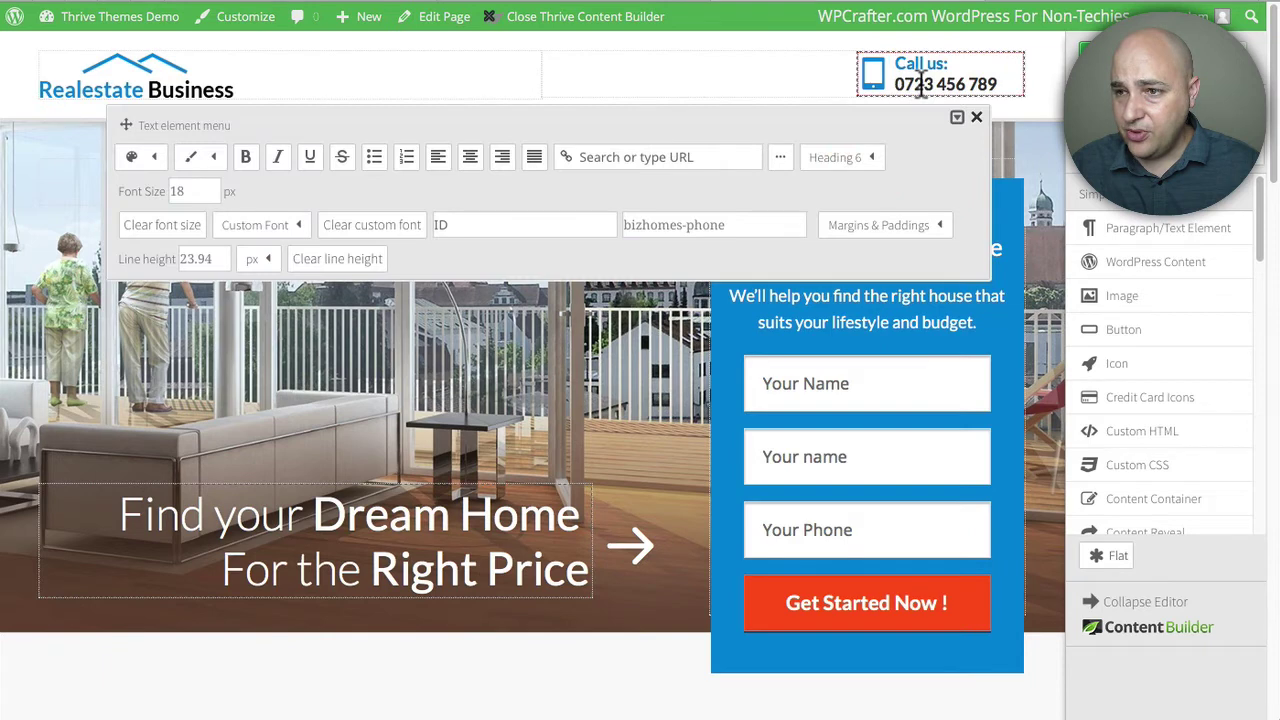
pyautogui.click(45, 210)
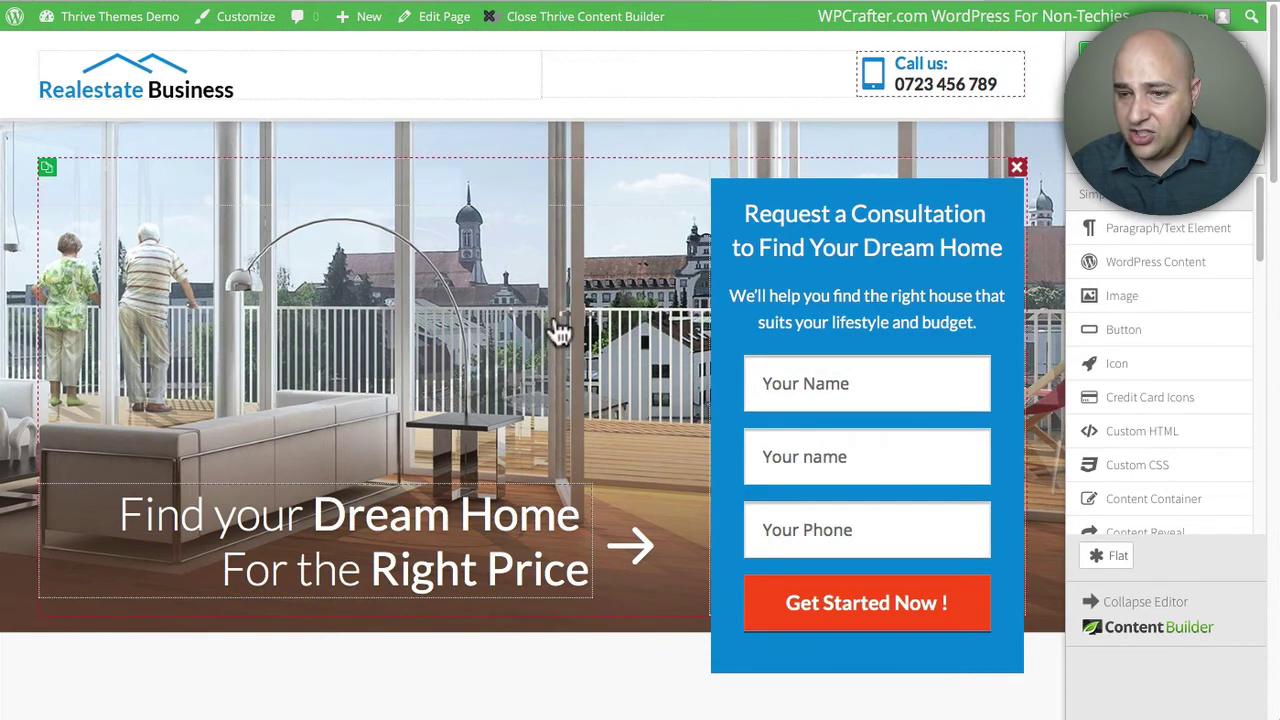
pyautogui.scroll(-2, 560, 332)
pyautogui.scroll(-8, 560, 332)
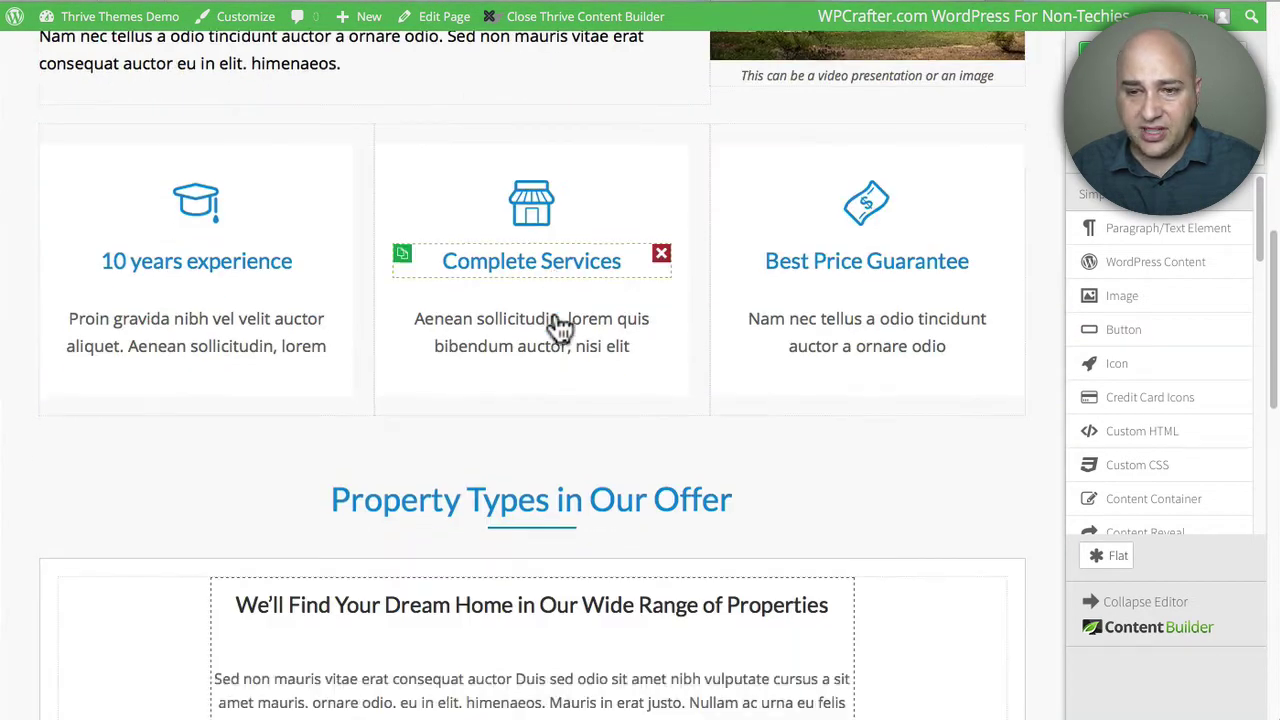
pyautogui.scroll(-6, 560, 327)
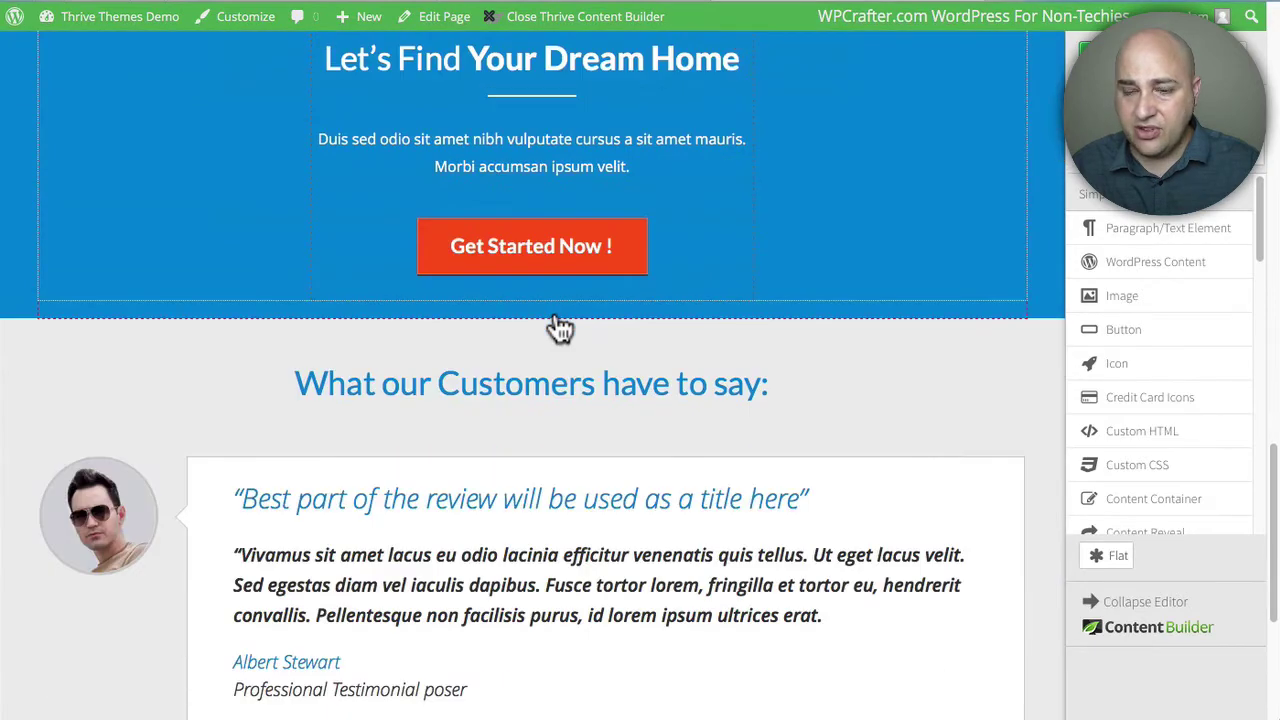
pyautogui.scroll(-2, 560, 327)
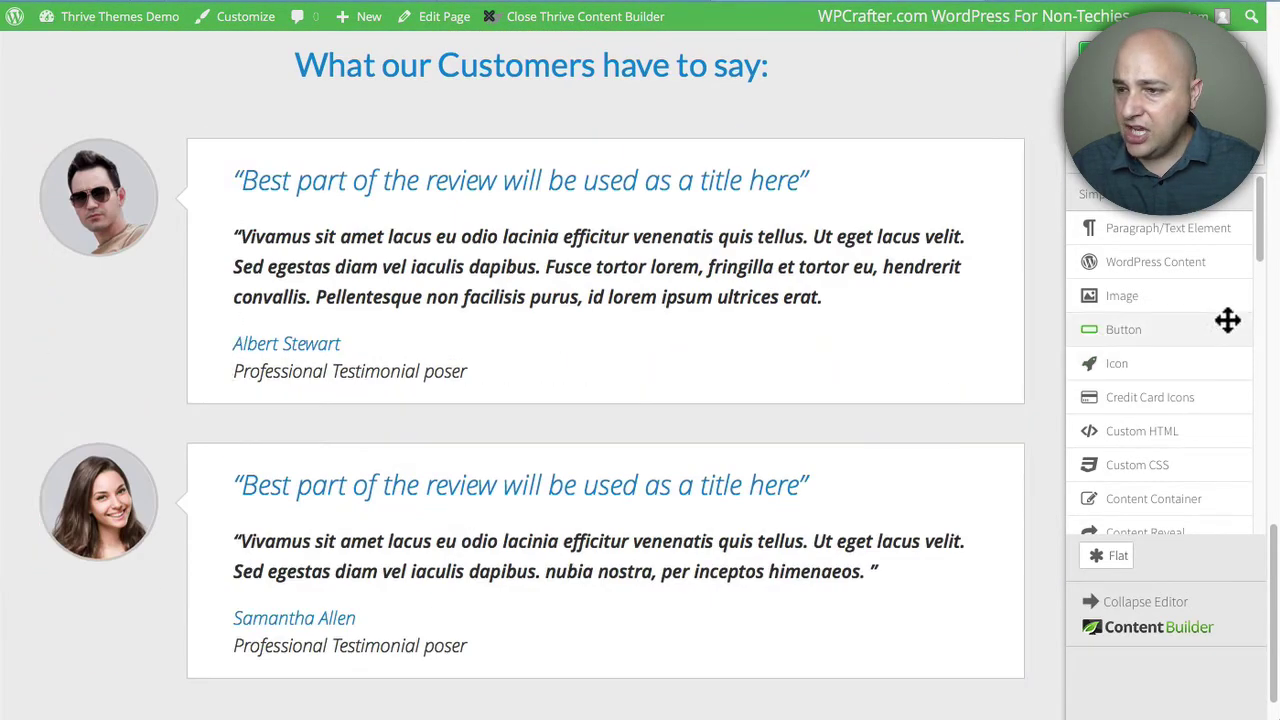
pyautogui.scroll(-1, 610, 279)
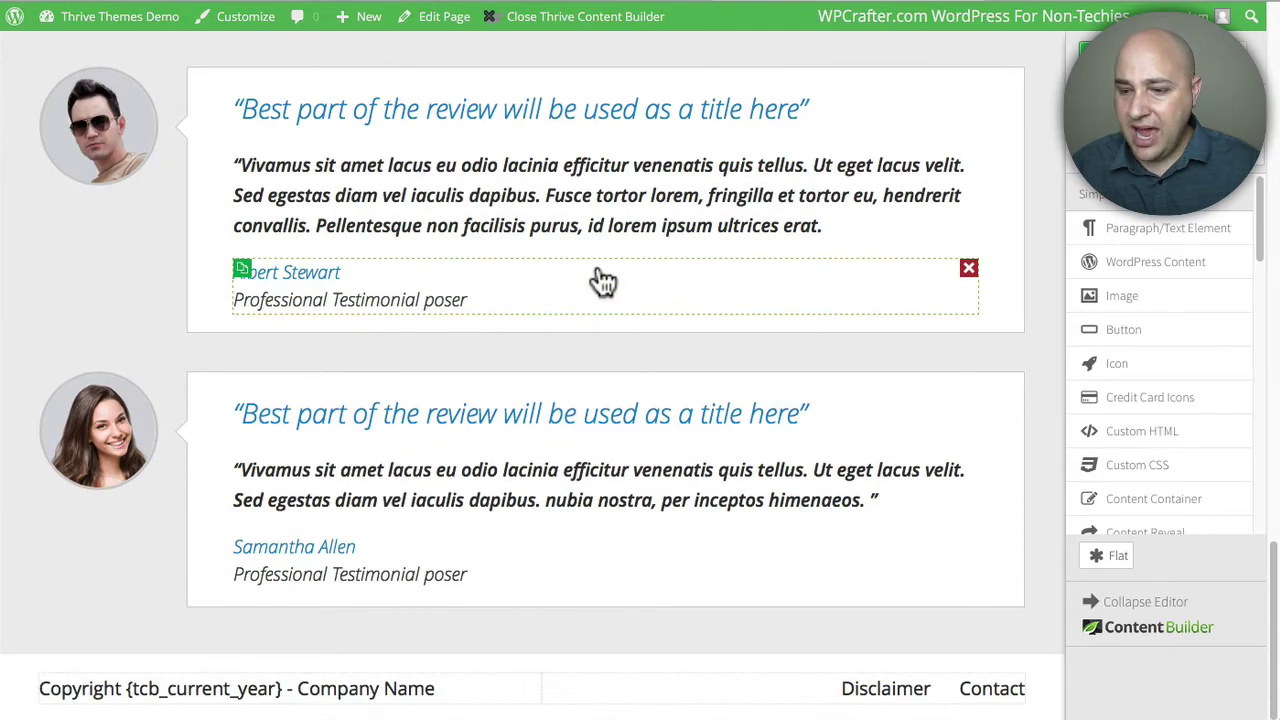
pyautogui.scroll(15, 603, 281)
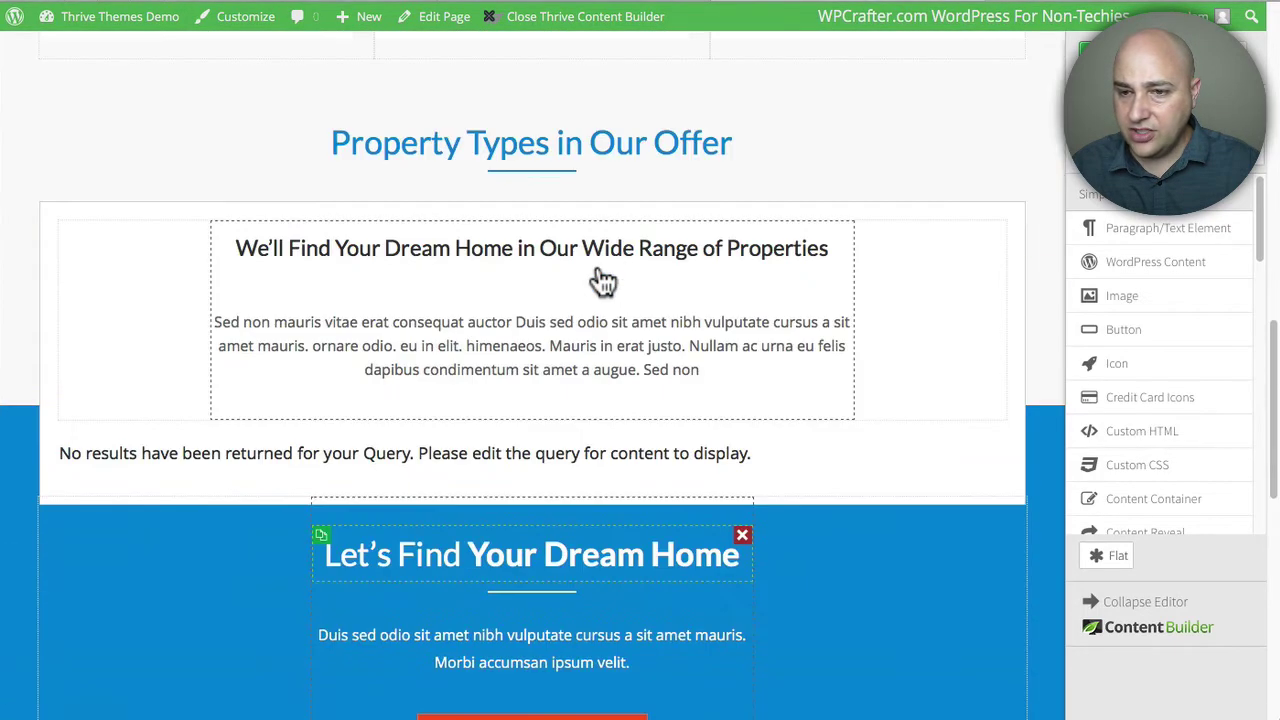
pyautogui.scroll(5, 603, 281)
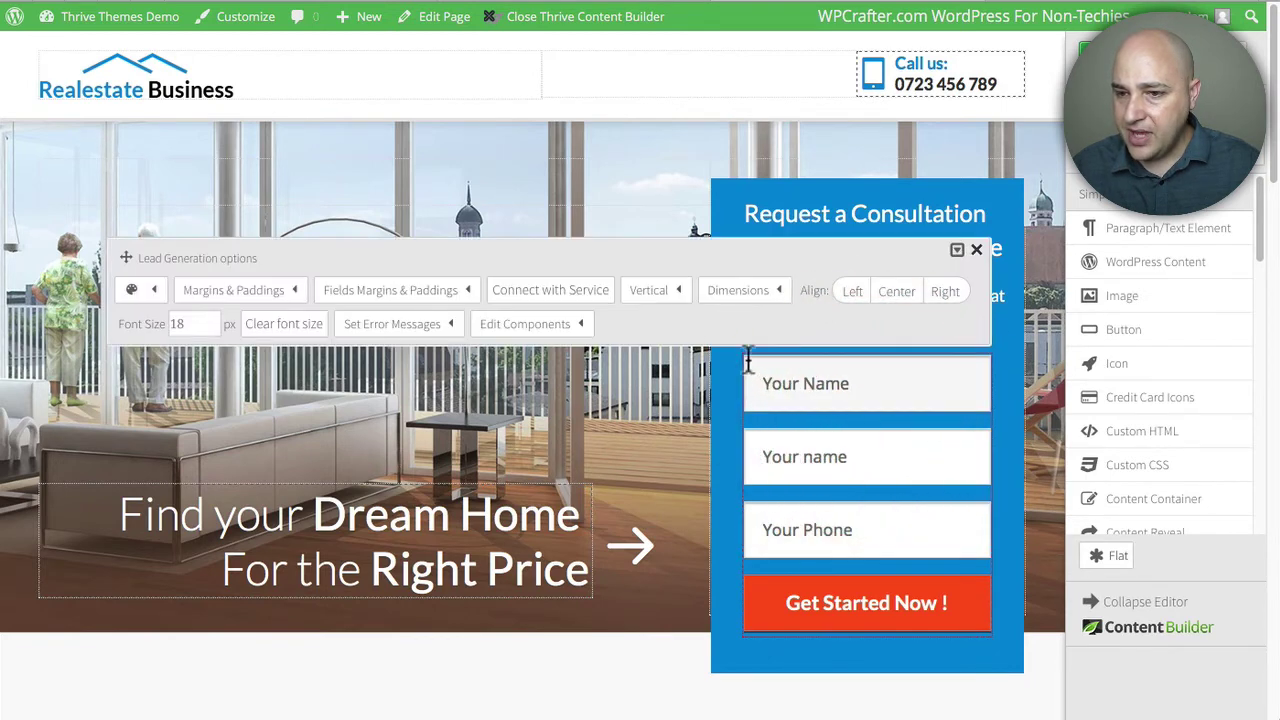
# - Create a new API connection for the form using Mautic and the Website Visitors list
pyautogui.click(551, 293)
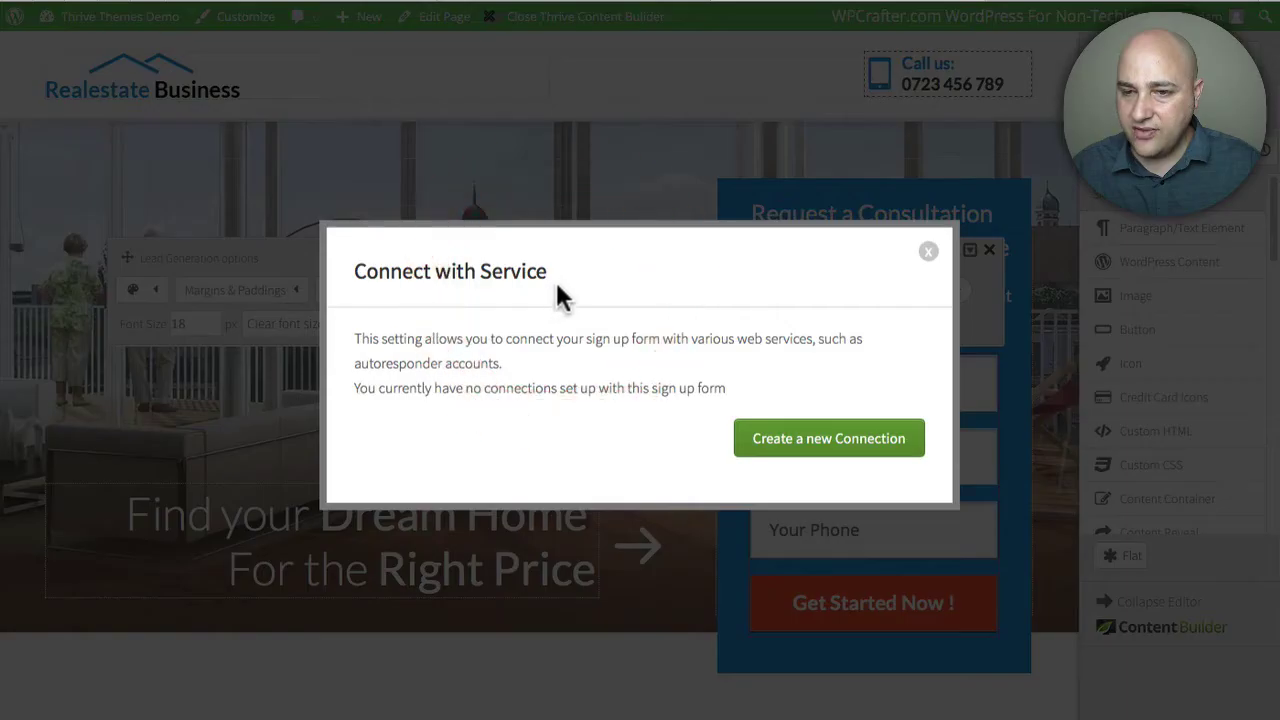
pyautogui.click(829, 443)
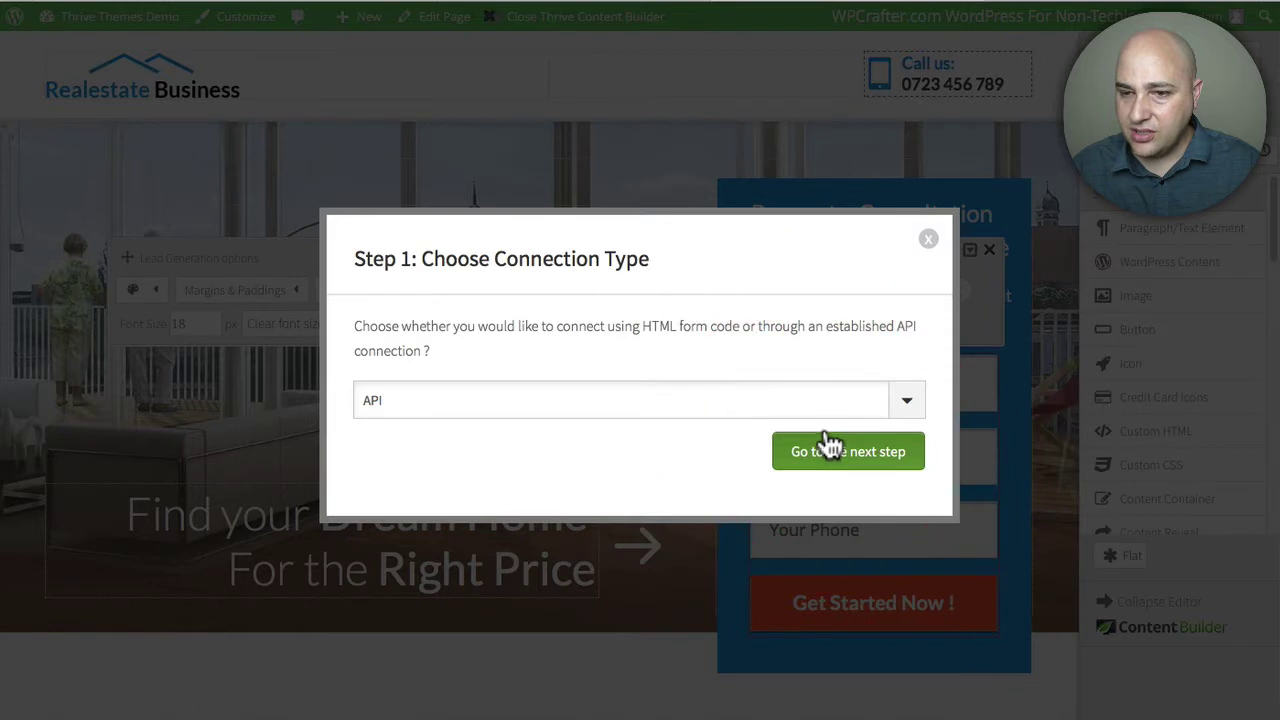
pyautogui.click(409, 400)
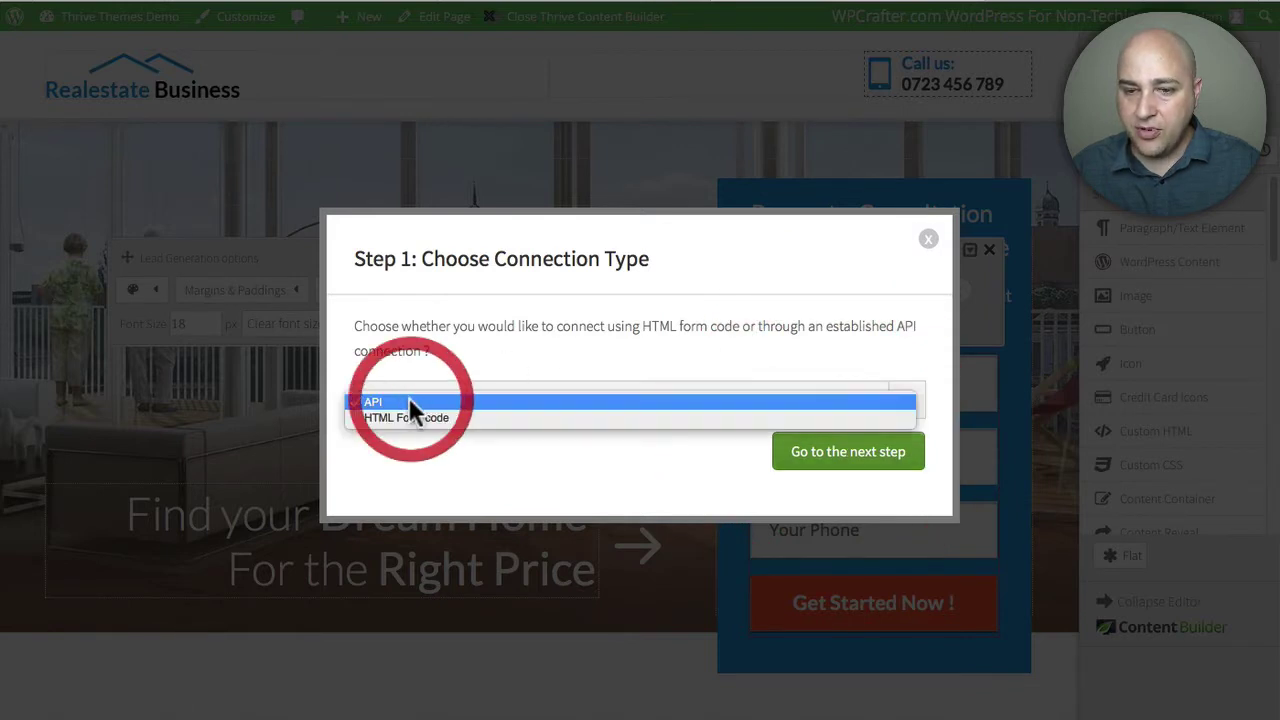
pyautogui.click(512, 464)
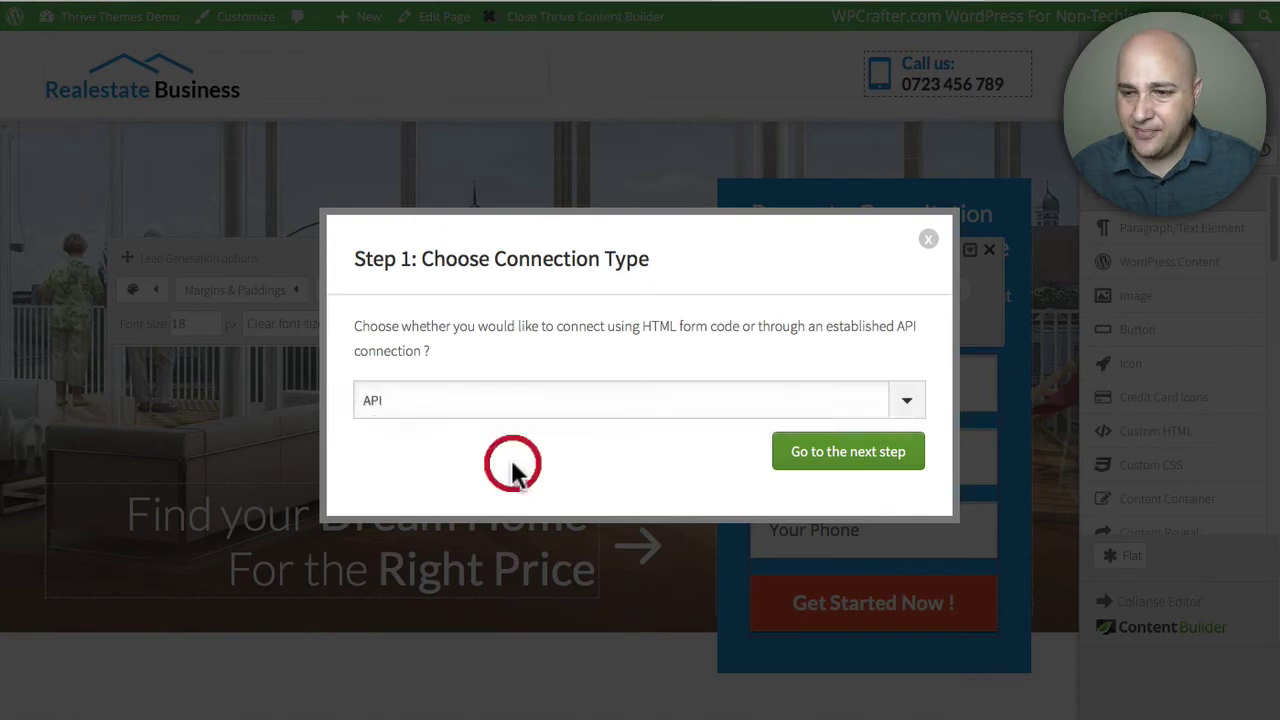
pyautogui.click(850, 455)
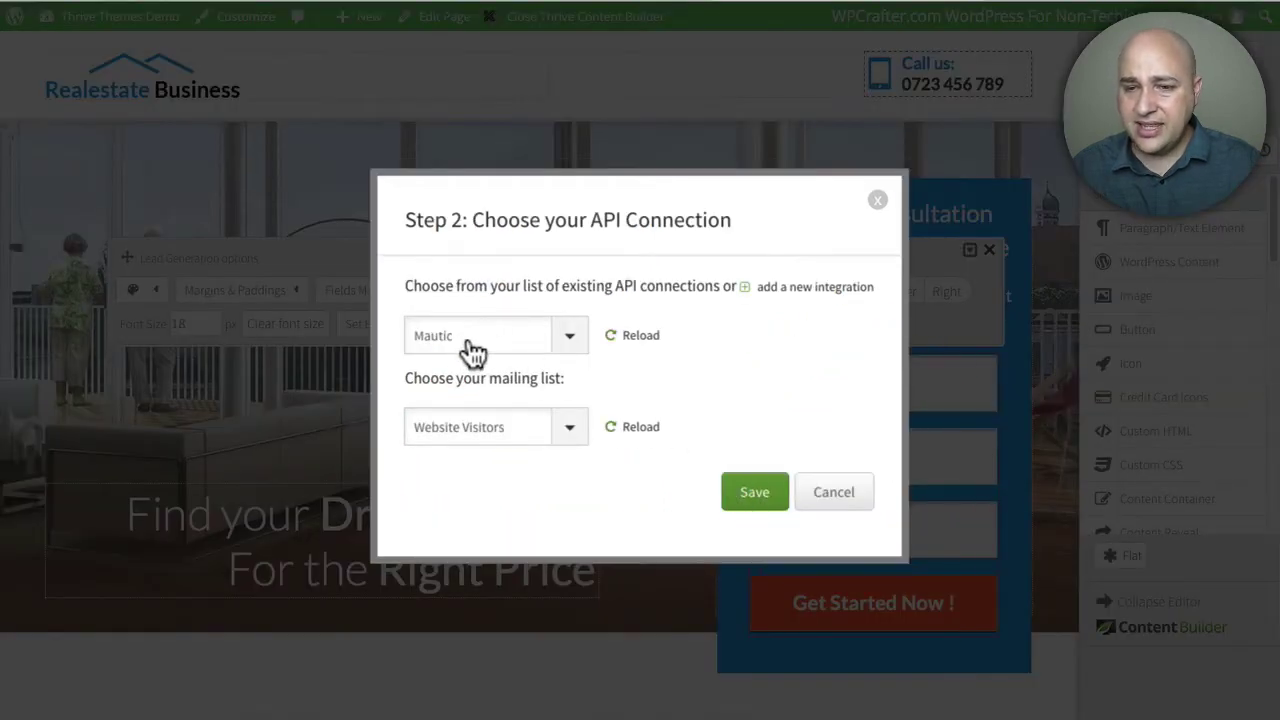
pyautogui.click(574, 340)
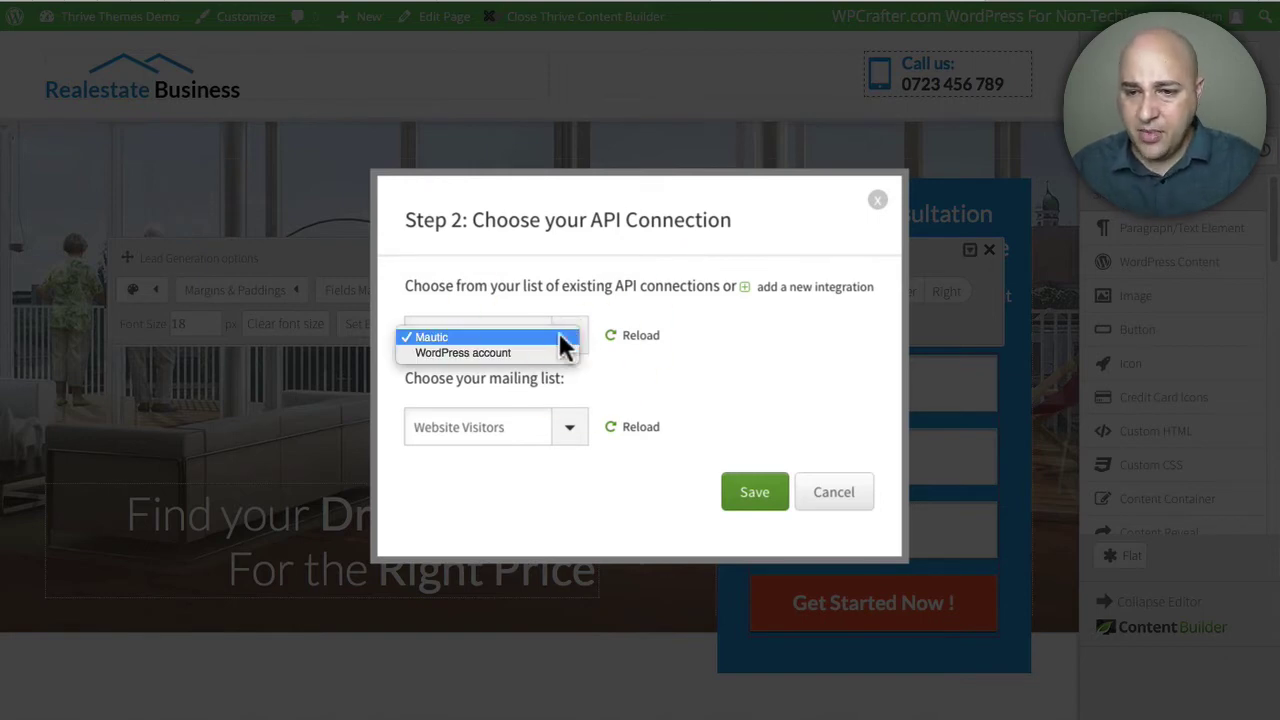
pyautogui.click(598, 367)
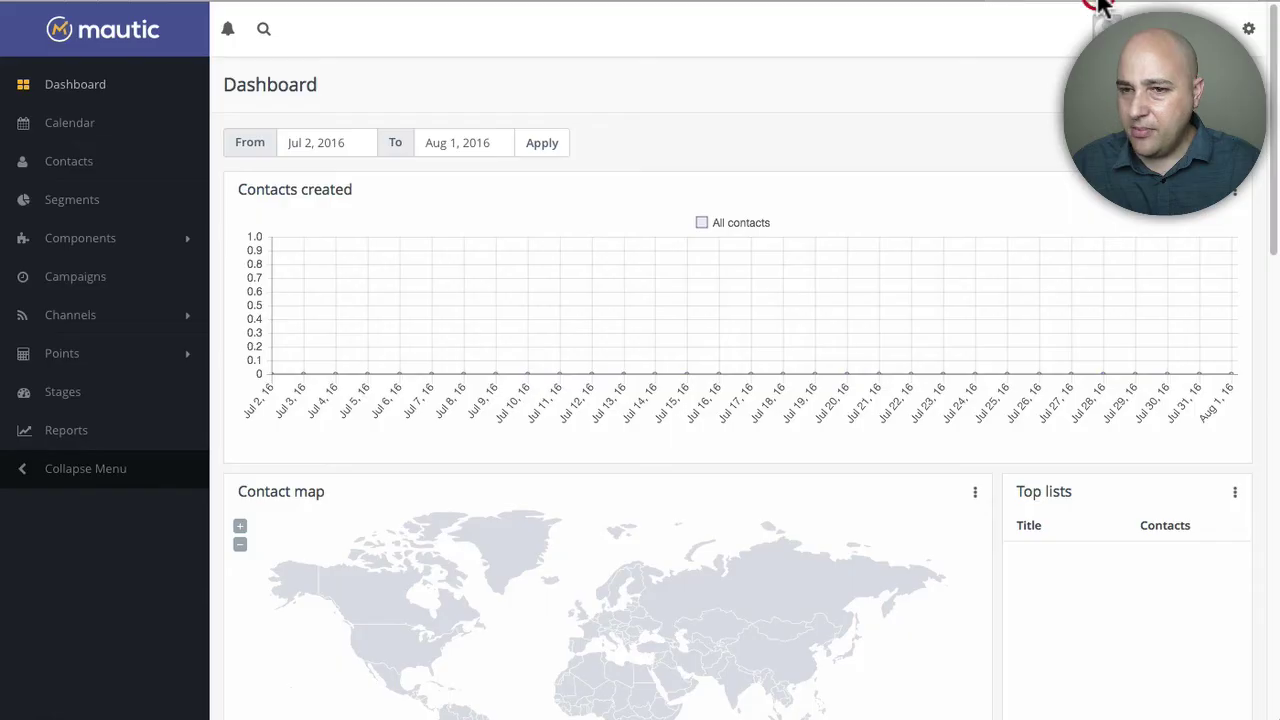
# - Check the Website Visitors segment in Mautic's Segments list, then return to the live Homepage
pyautogui.click(70, 205)
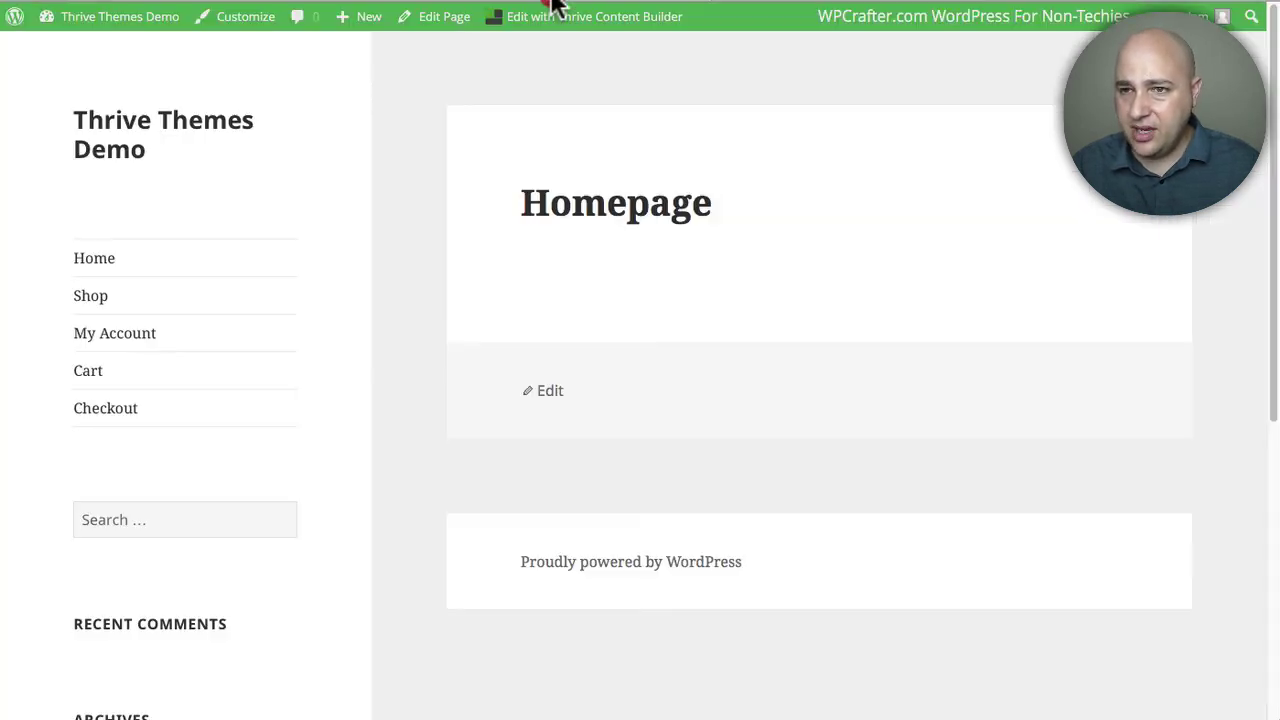
pyautogui.click(551, 9)
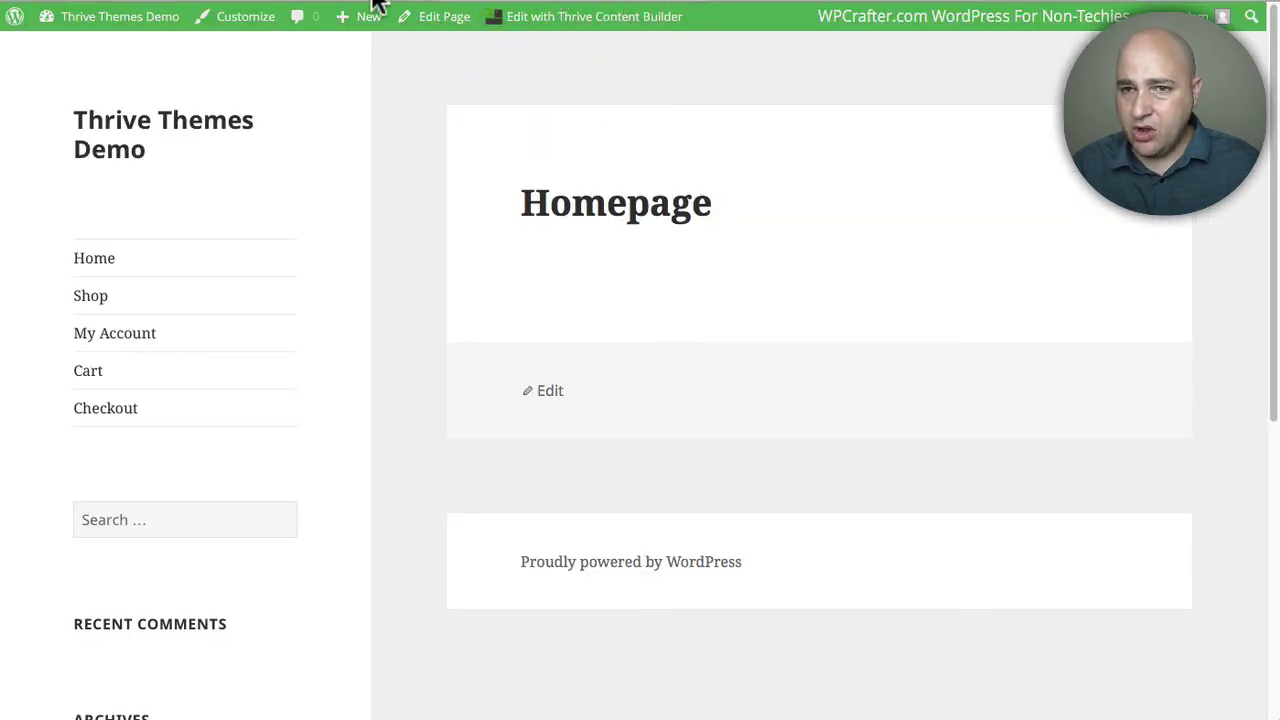
# - Save the form's Mautic connection to Website Visitors and show the form's field table
pyautogui.click(395, 12)
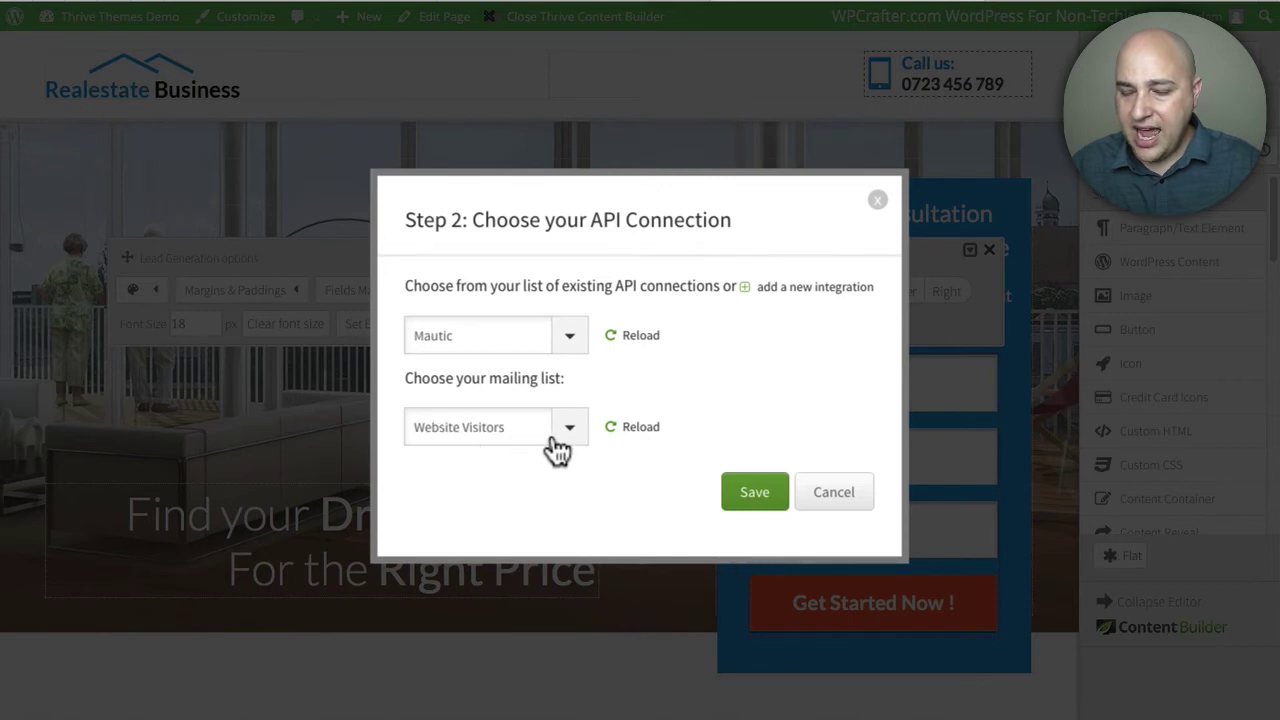
pyautogui.click(752, 494)
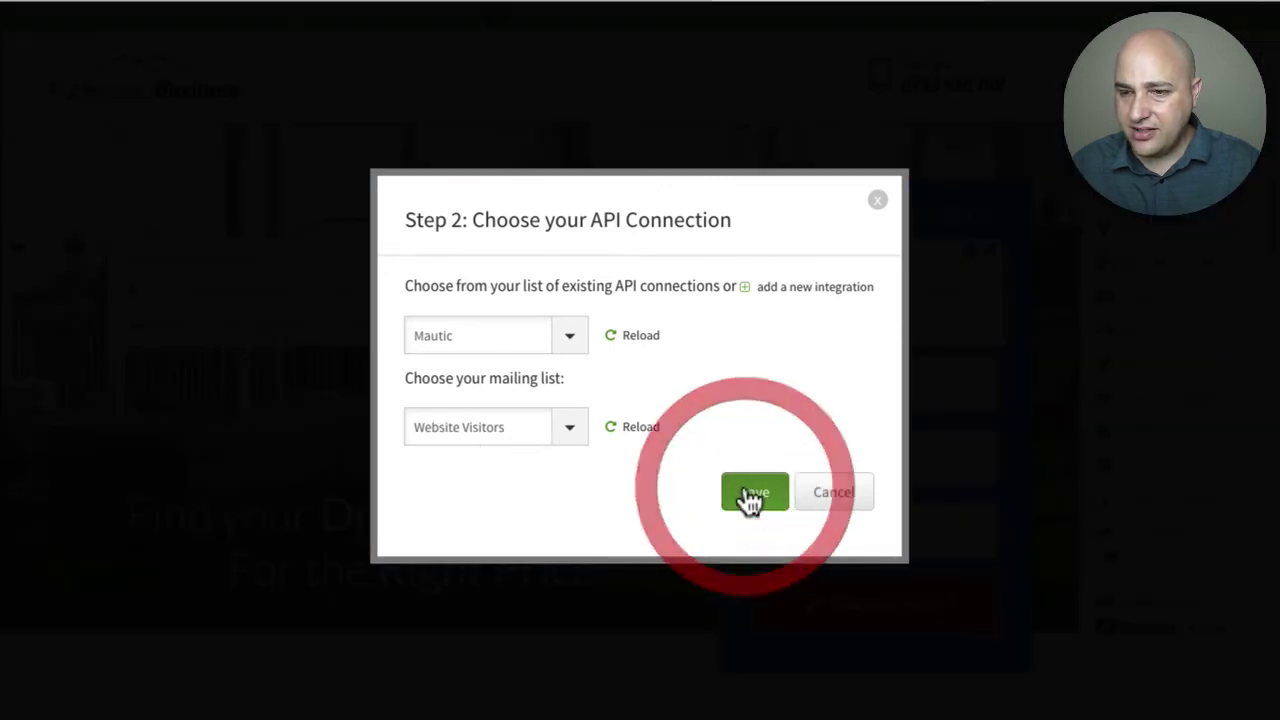
pyautogui.scroll(-3, 585, 312)
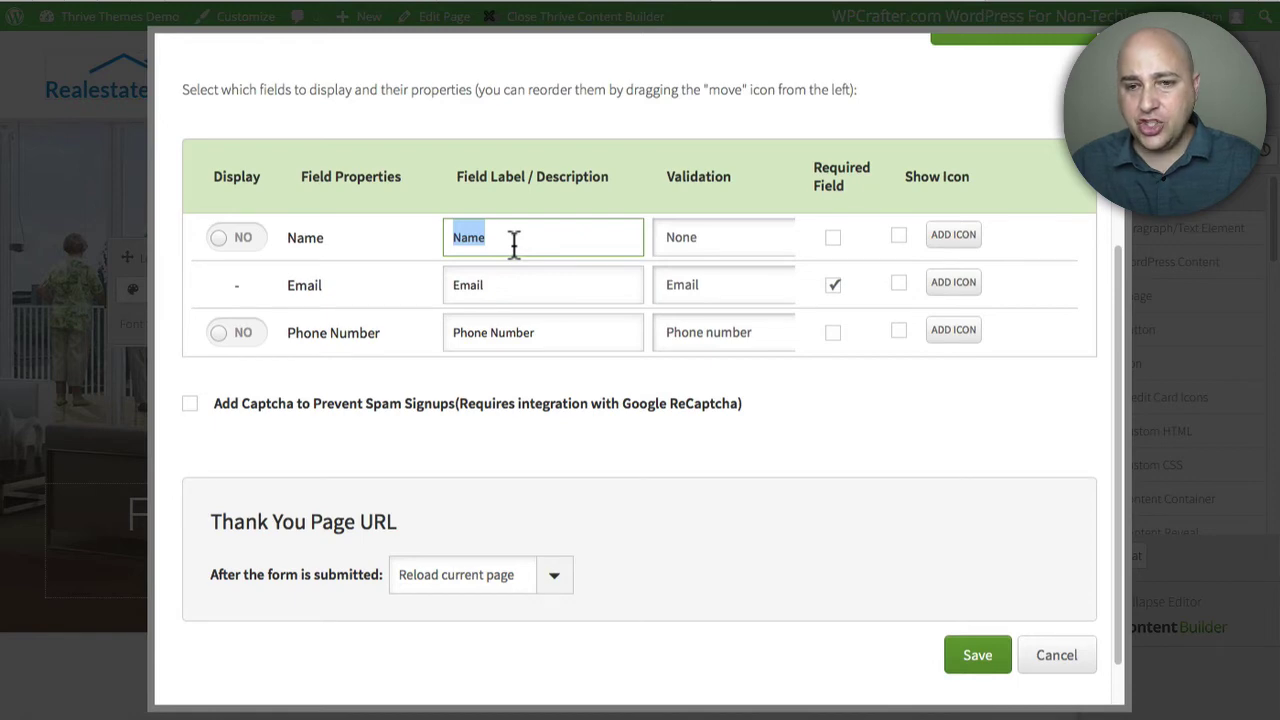
# - Display the Name and Phone Number fields, relabel Name 'Enter your name', and save the field settings
pyautogui.click(245, 240)
pyautogui.click(245, 335)
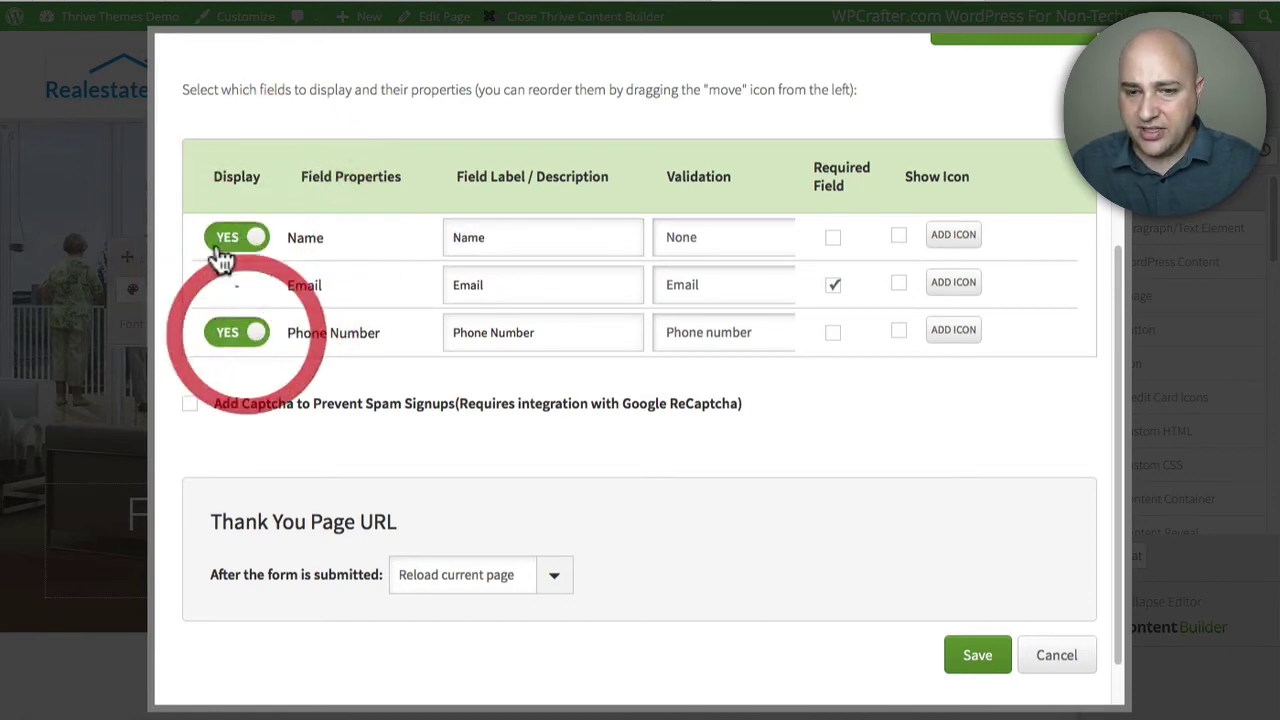
pyautogui.doubleClick(474, 238)
pyautogui.write('En')
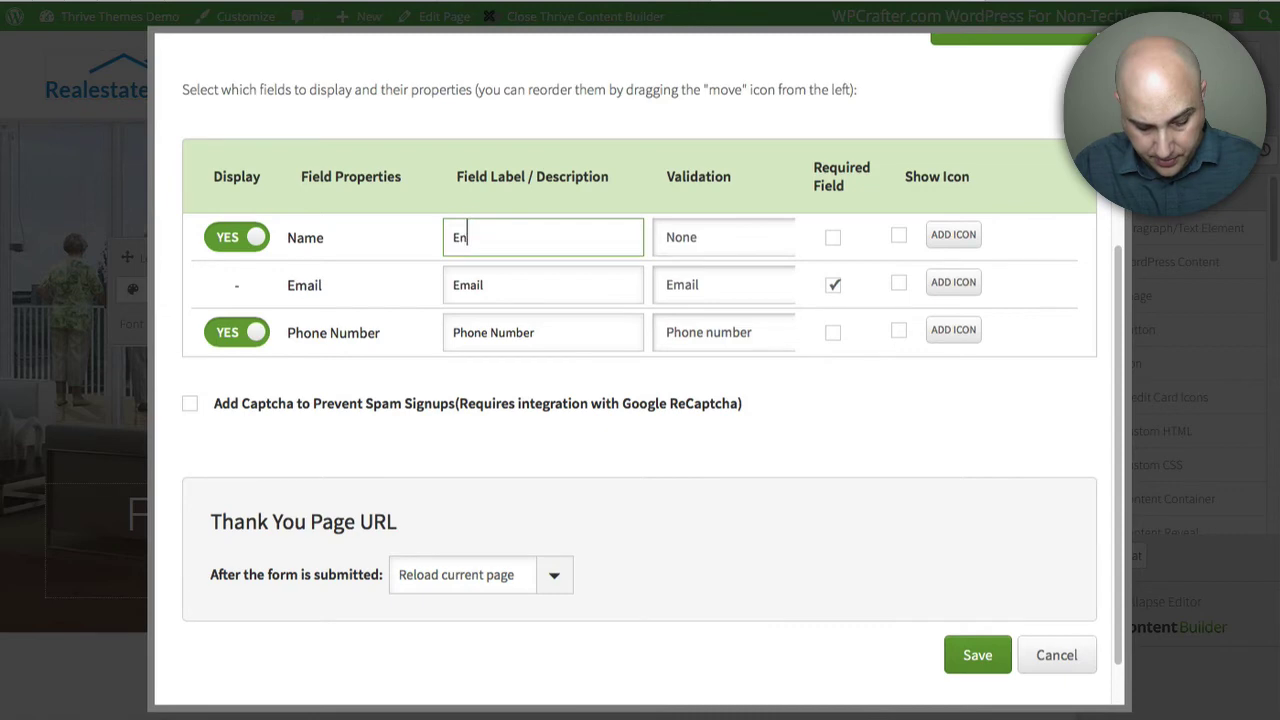
pyautogui.write('ter your name')
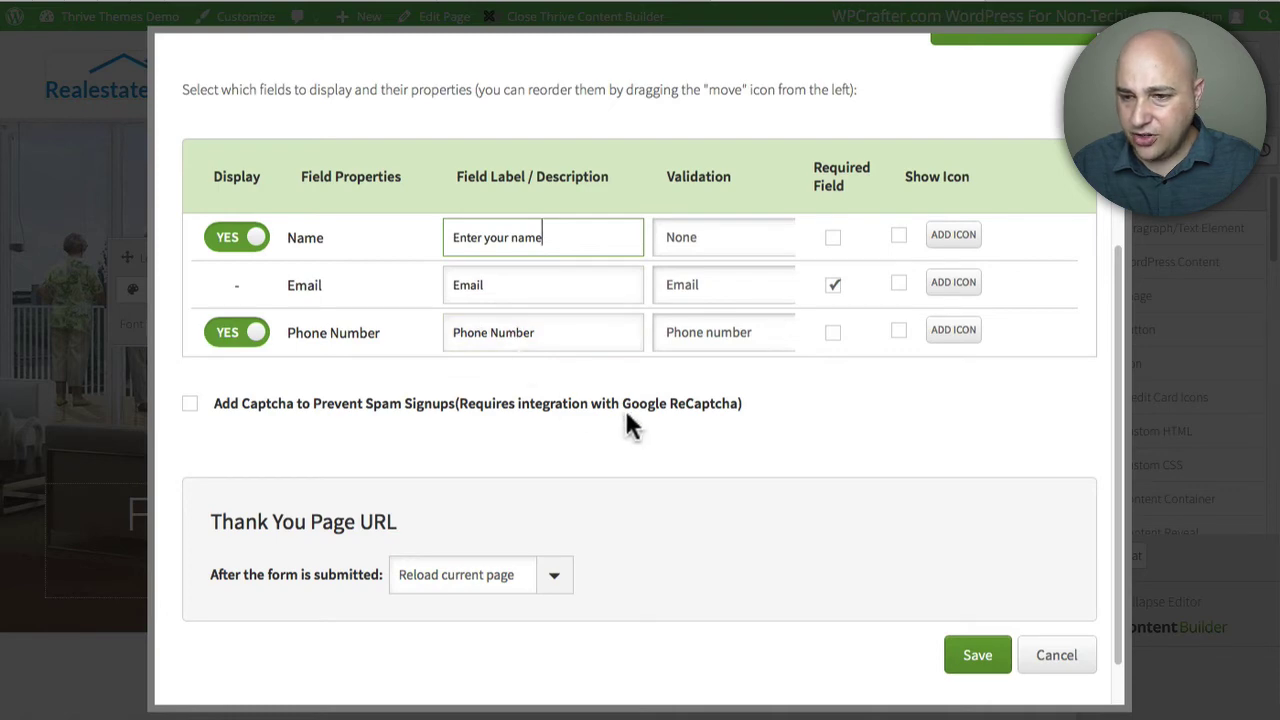
pyautogui.scroll(-1, 688, 455)
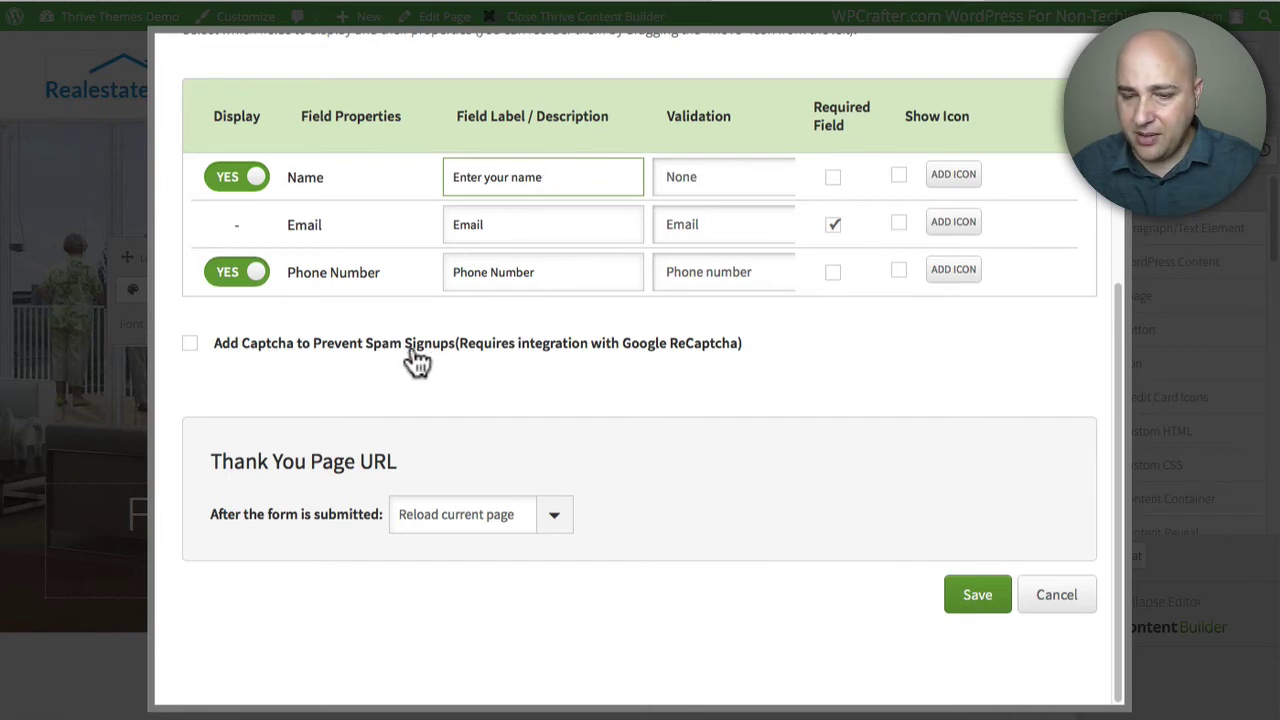
pyautogui.click(978, 596)
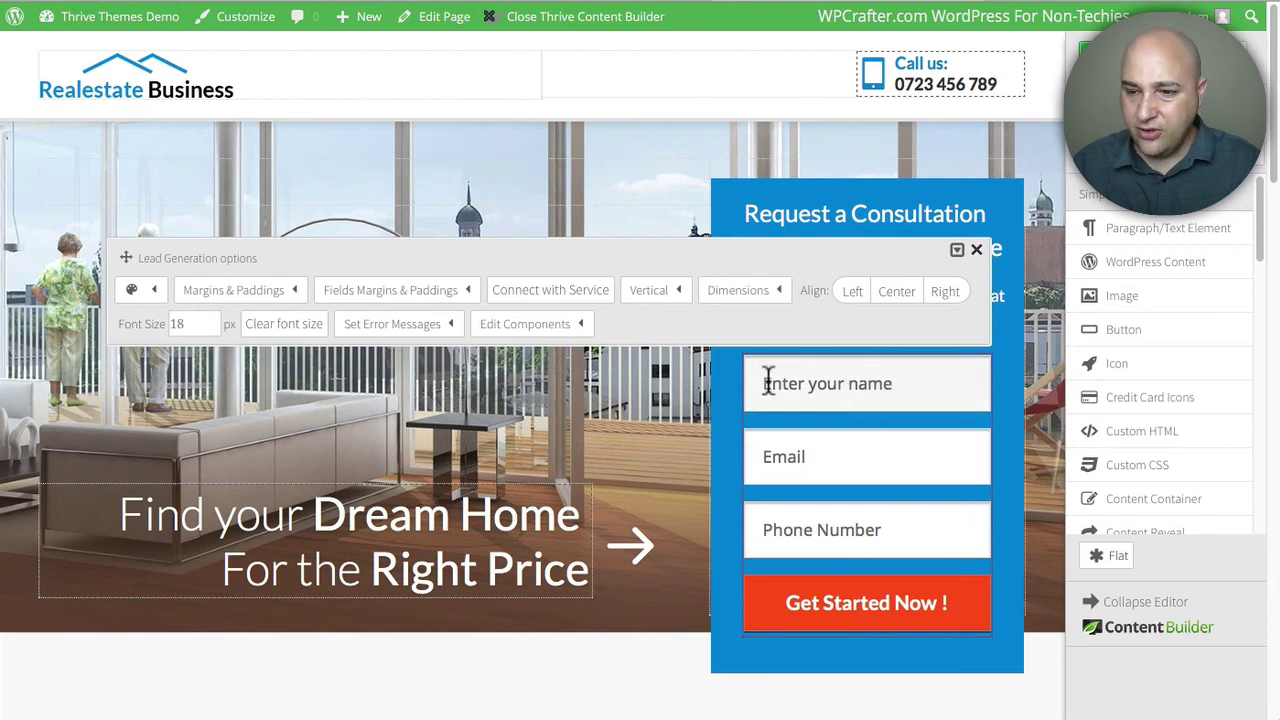
# - Give the form's container content box a custom near-black background colour
pyautogui.click(980, 248)
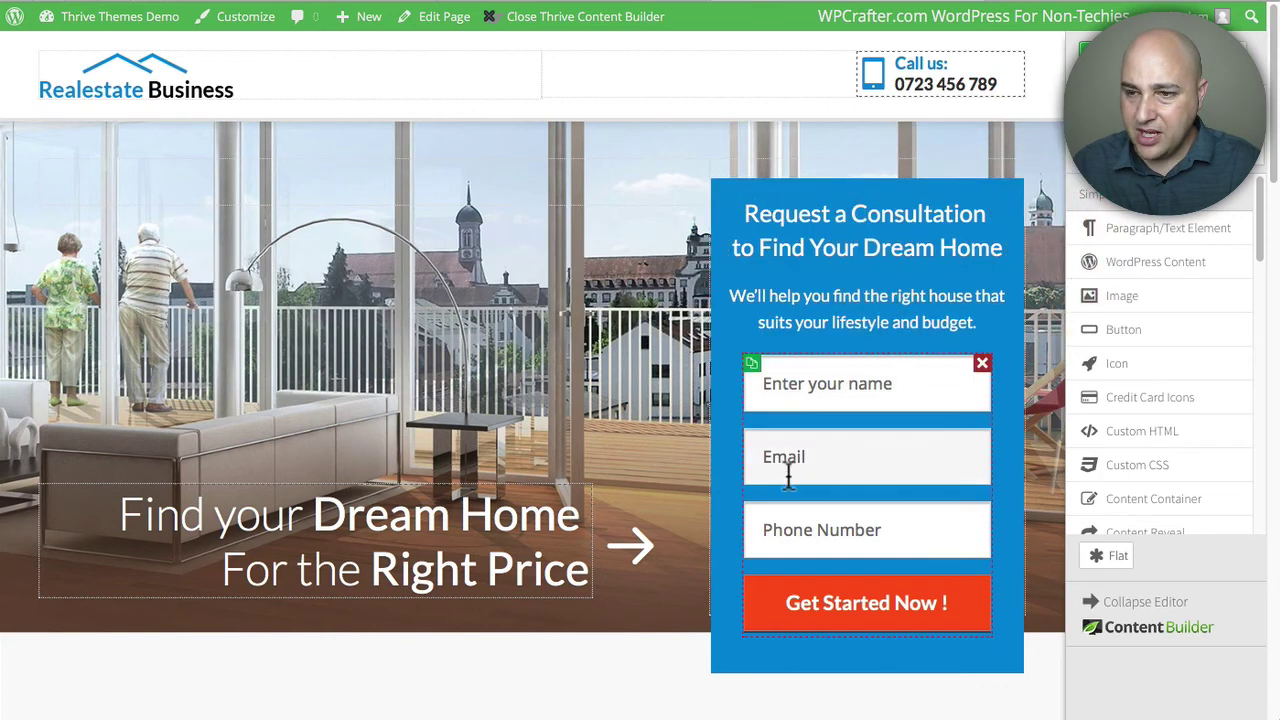
pyautogui.click(728, 352)
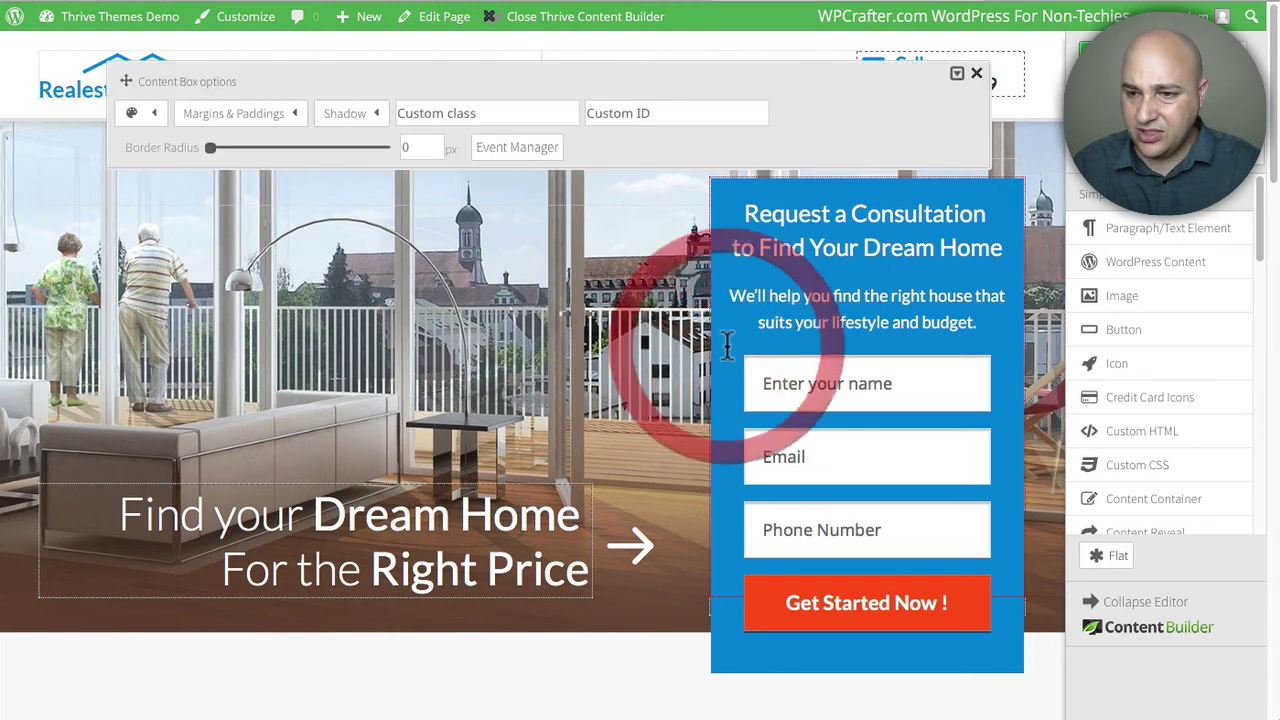
pyautogui.click(157, 122)
pyautogui.click(325, 186)
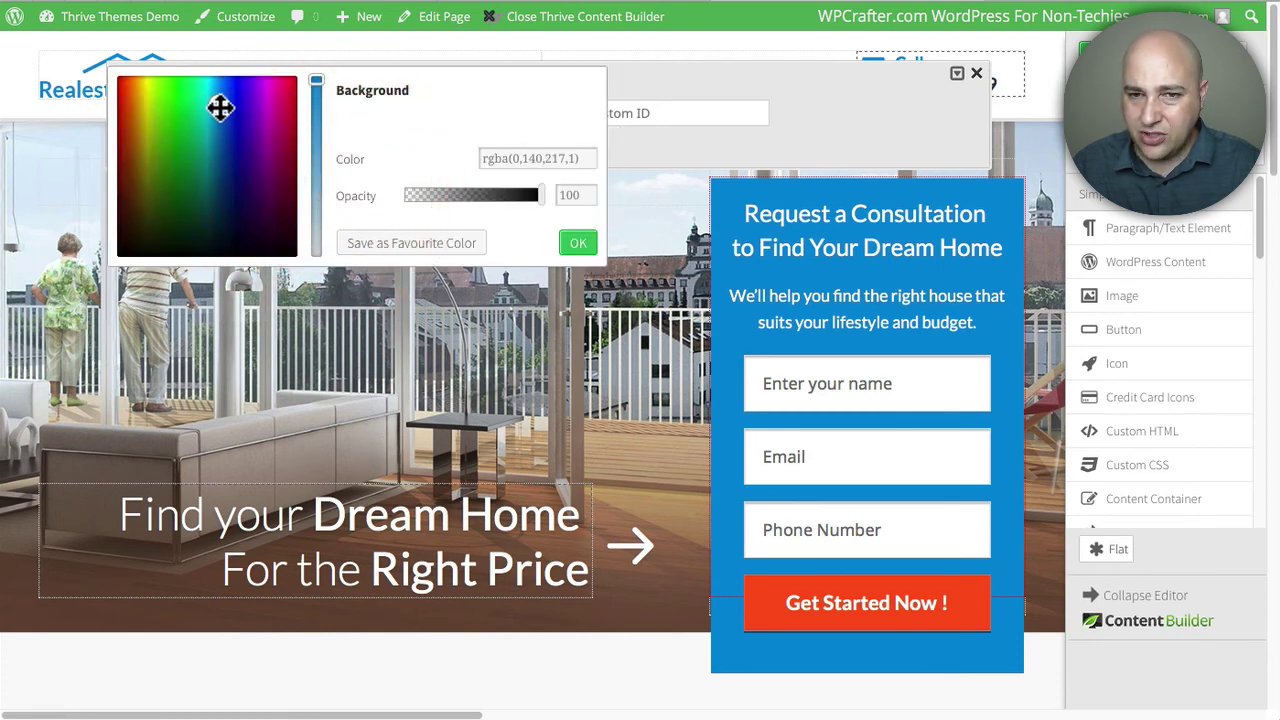
pyautogui.moveTo(177, 197); pyautogui.dragTo(136, 248)
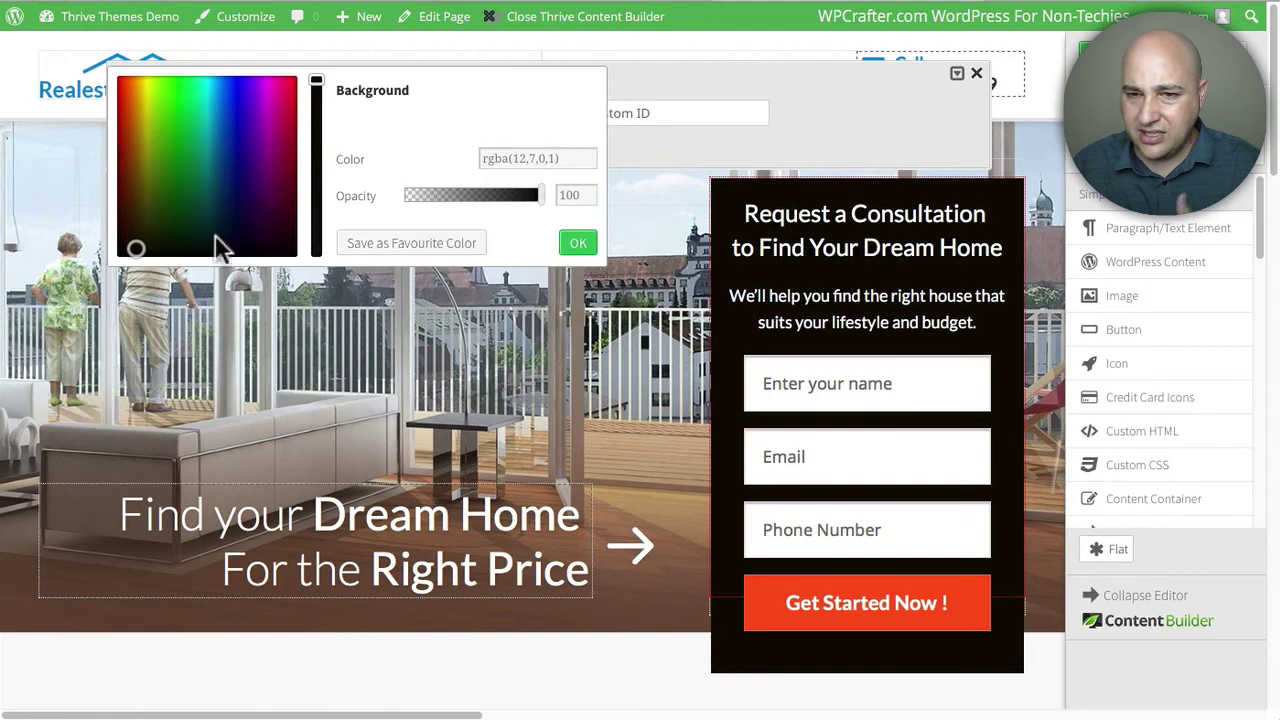
pyautogui.click(662, 151)
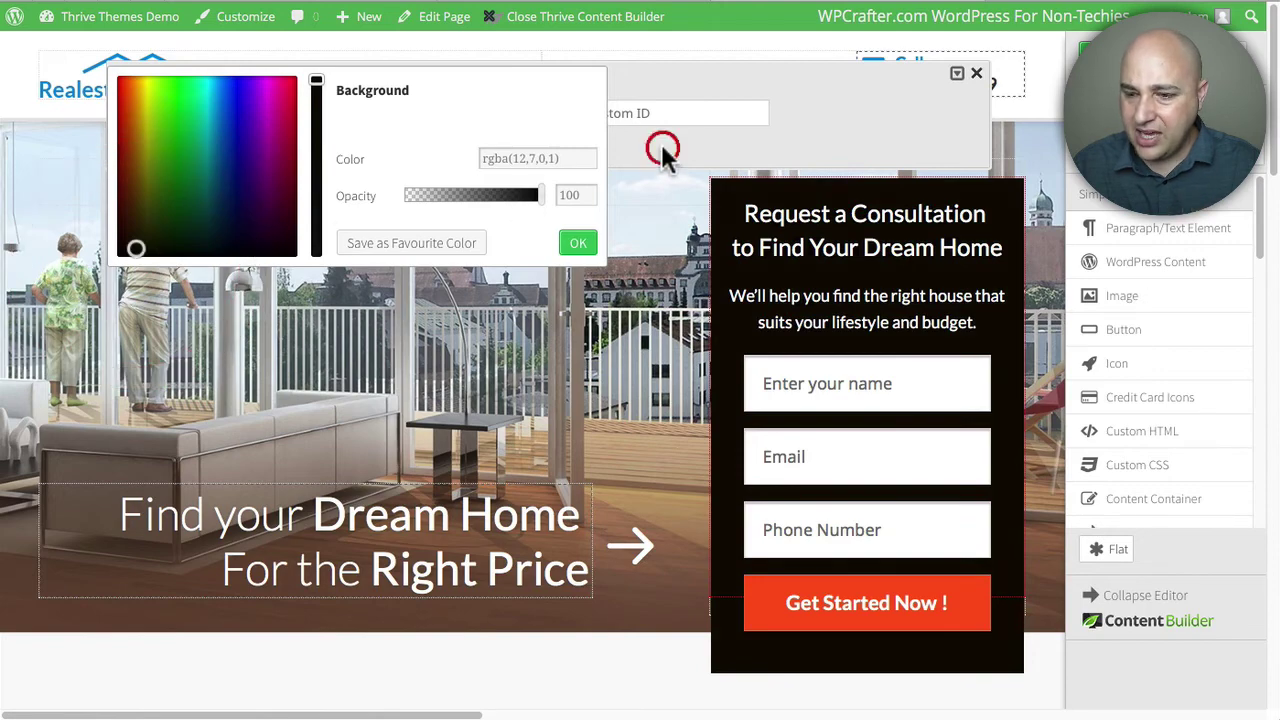
pyautogui.click(979, 75)
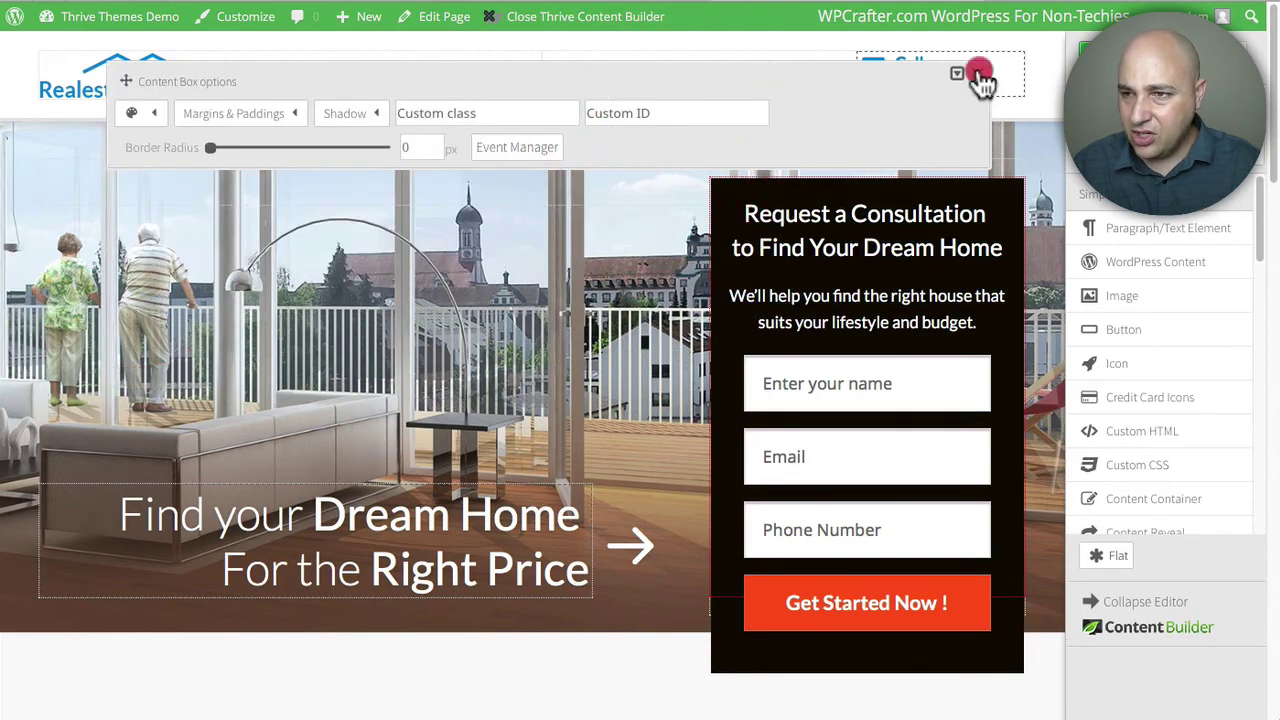
# - Check the opt-in form's colour settings, then save the page with Ctrl+S and close the builder
pyautogui.click(876, 597)
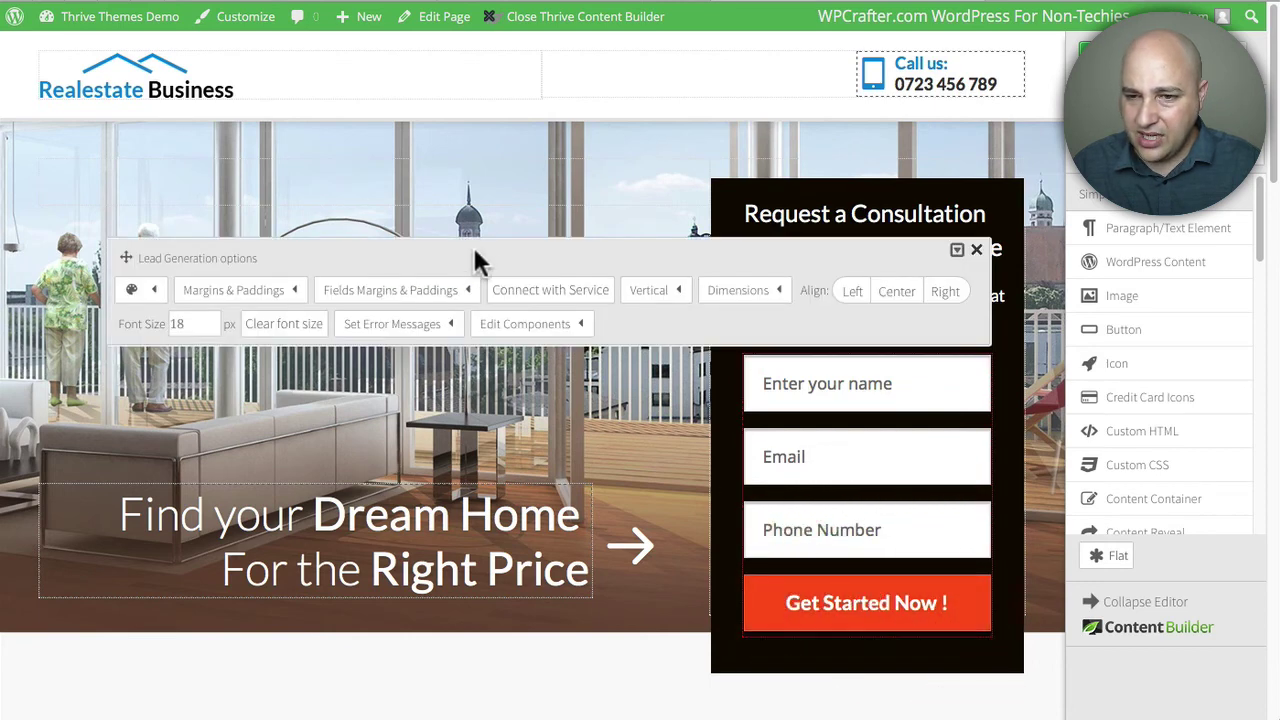
pyautogui.click(579, 327)
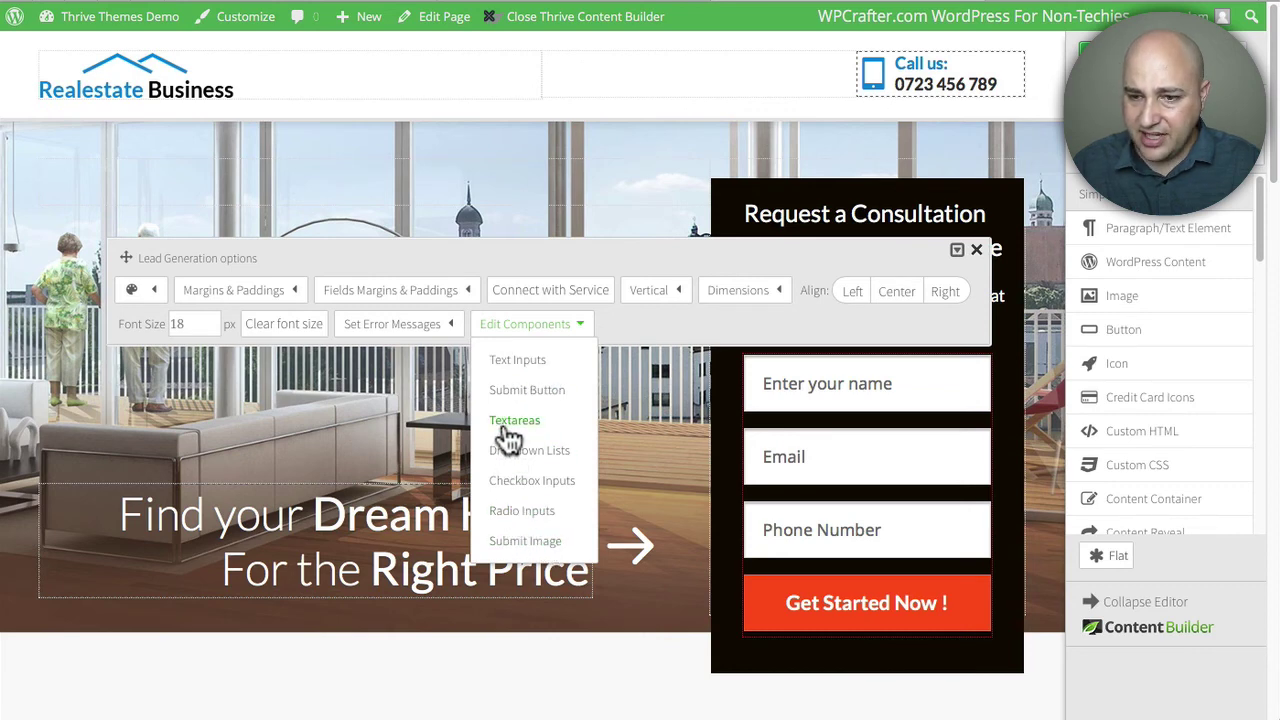
pyautogui.click(150, 291)
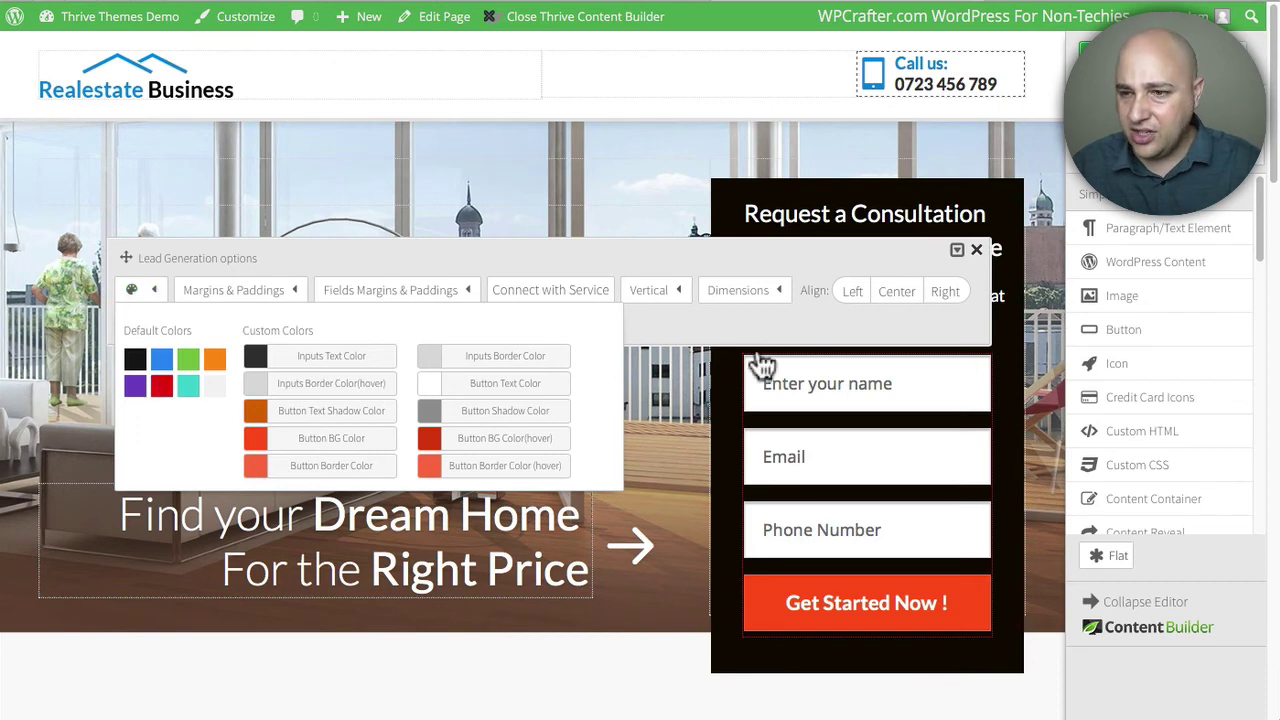
pyautogui.click(830, 325)
pyautogui.click(980, 252)
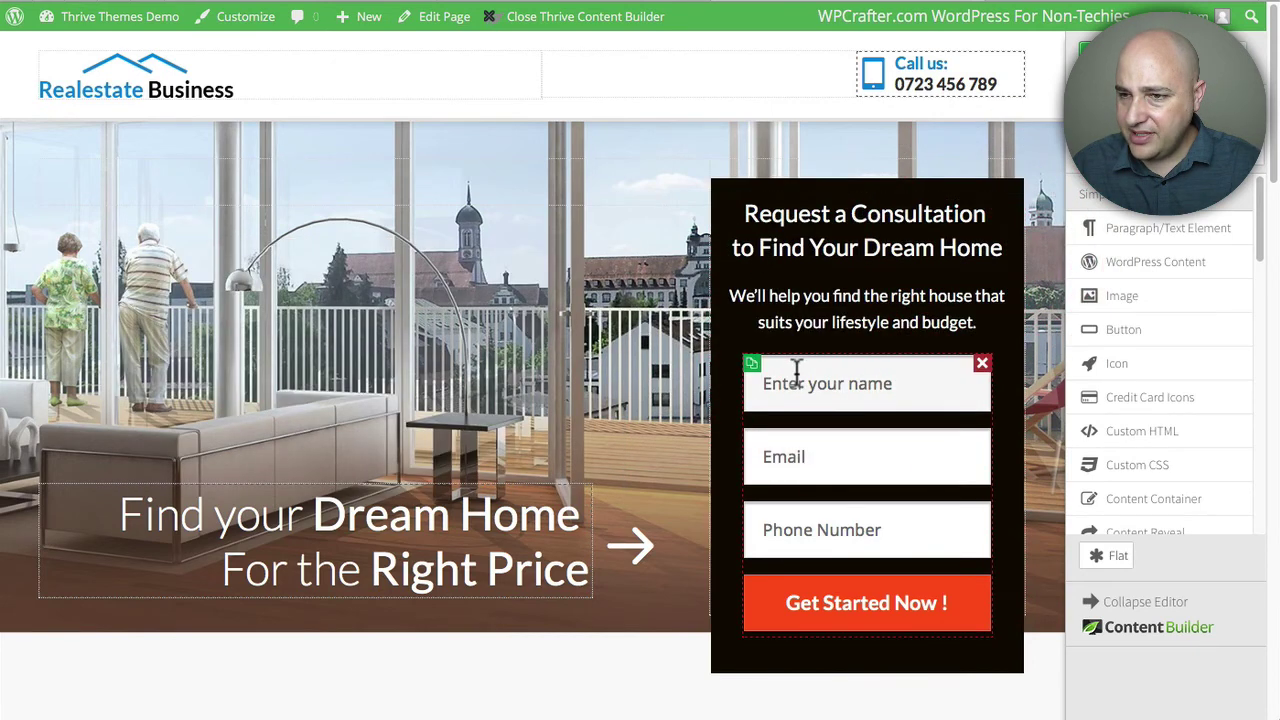
pyautogui.hotkey('ctrl', 's')
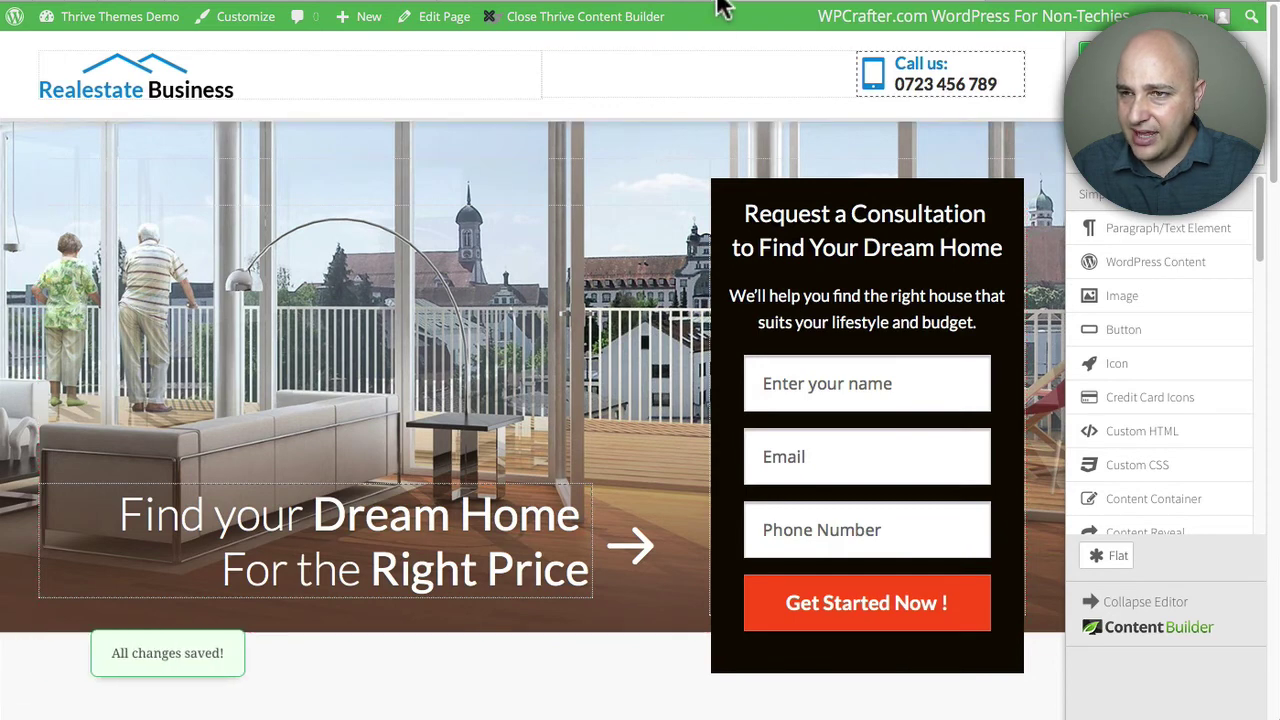
pyautogui.click(718, 10)
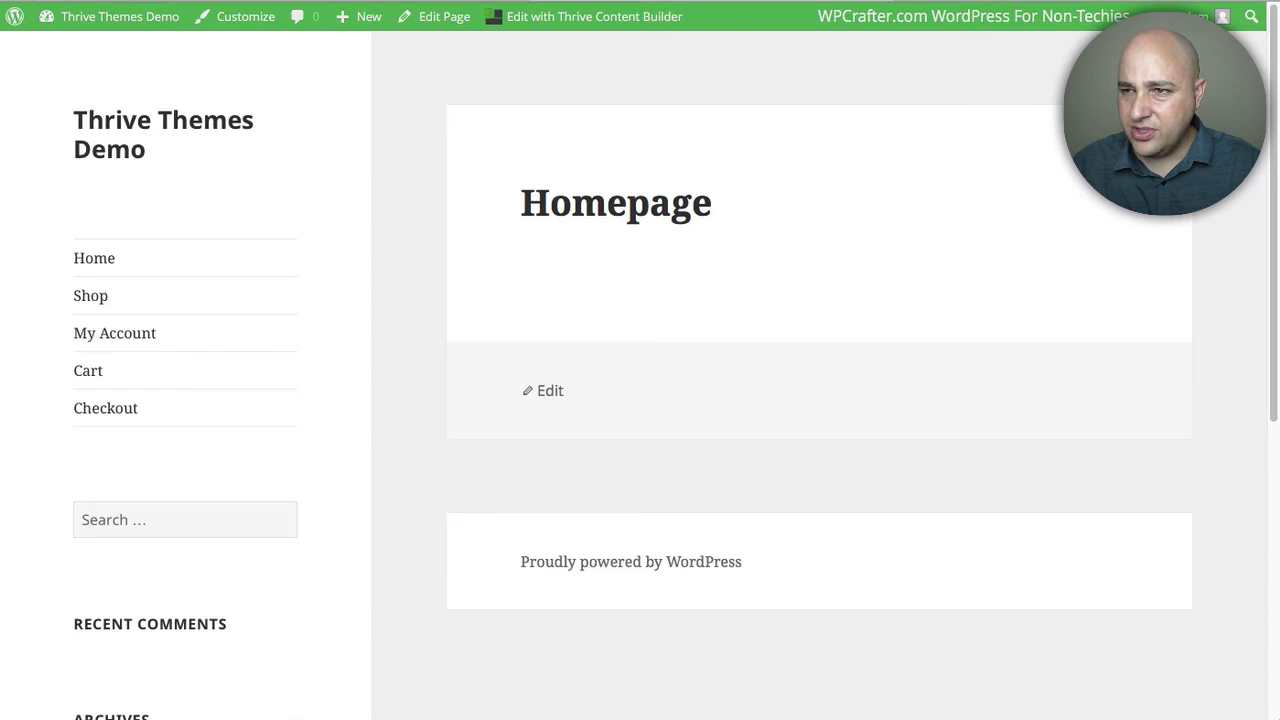
# - Reload the live Homepage and scroll down to its black consultation form
pyautogui.click(920, 2)
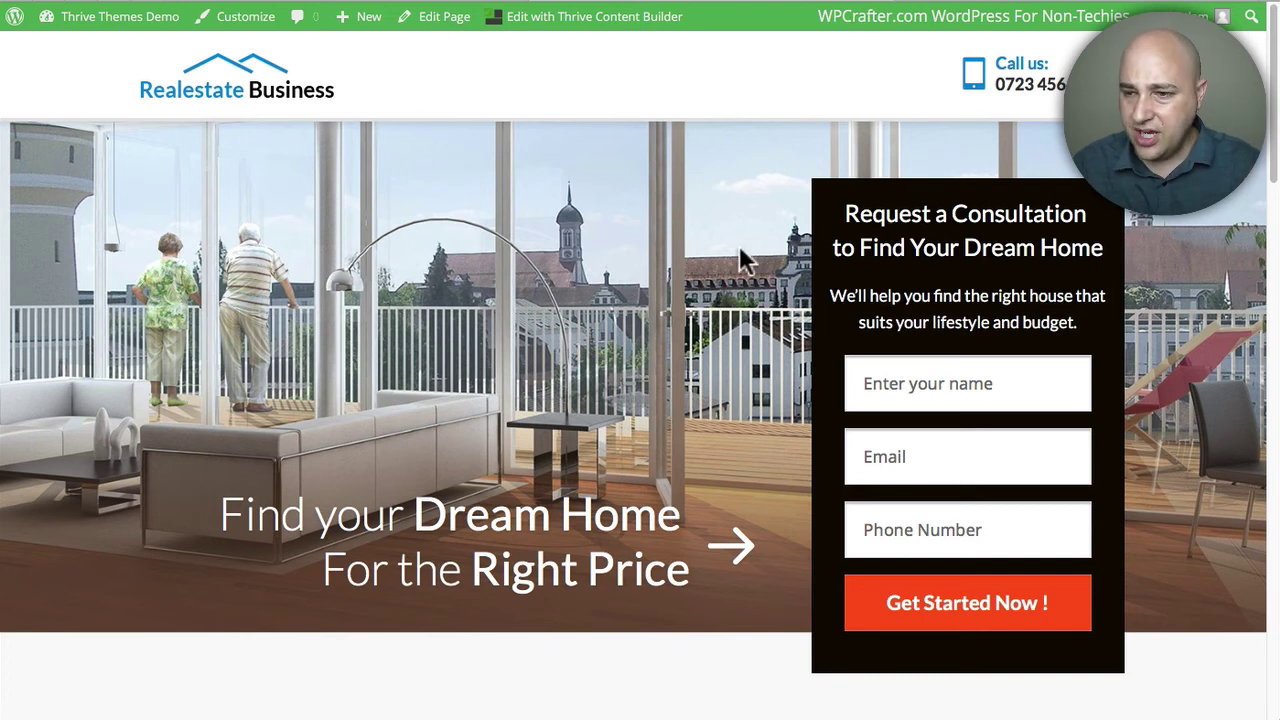
pyautogui.scroll(-1, 780, 285)
pyautogui.click(926, 292)
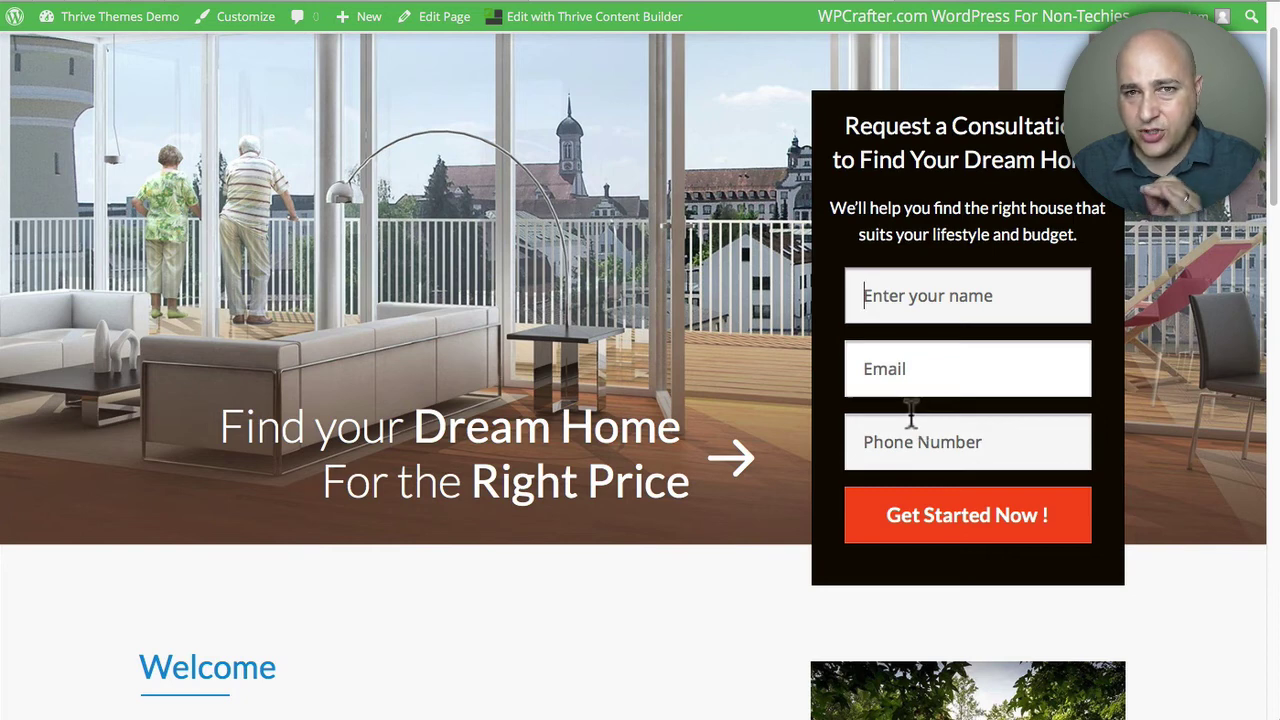
# - Enter a test name, email address and phone number in the form and submit with Get Started Now
pyautogui.click(912, 294)
pyautogui.write('Joh')
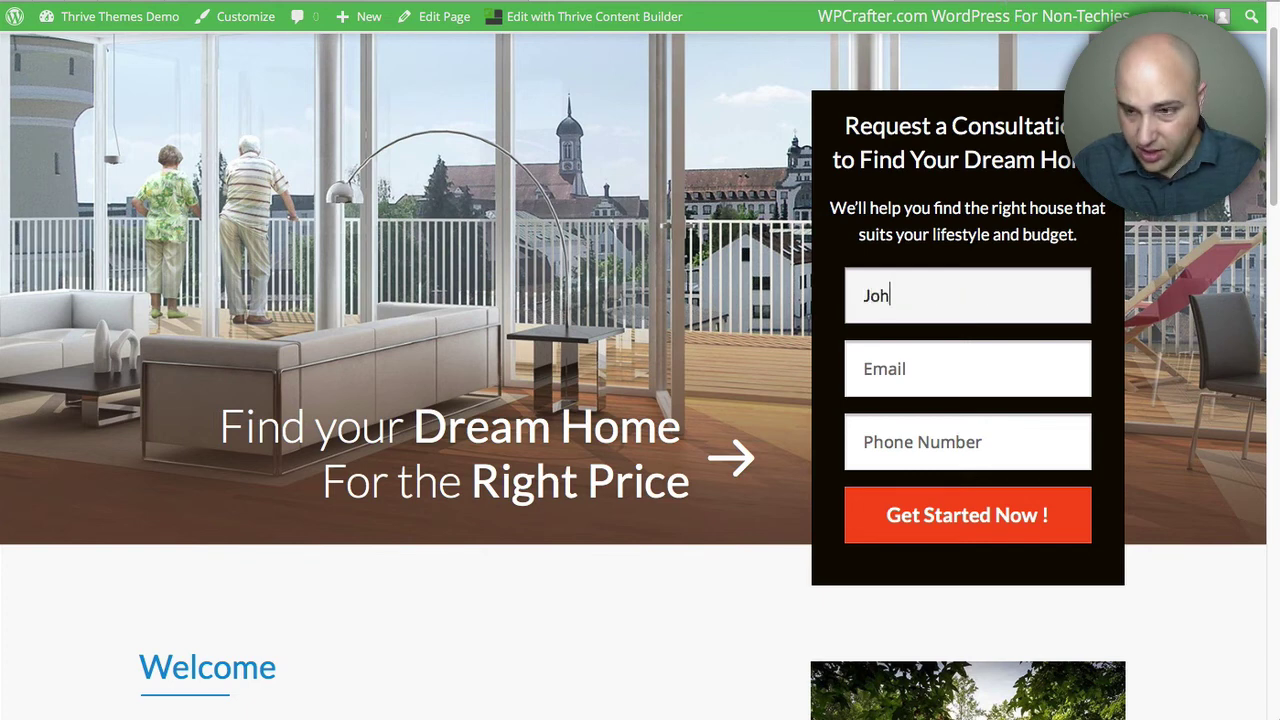
pyautogui.write('n')
pyautogui.click(967, 368)
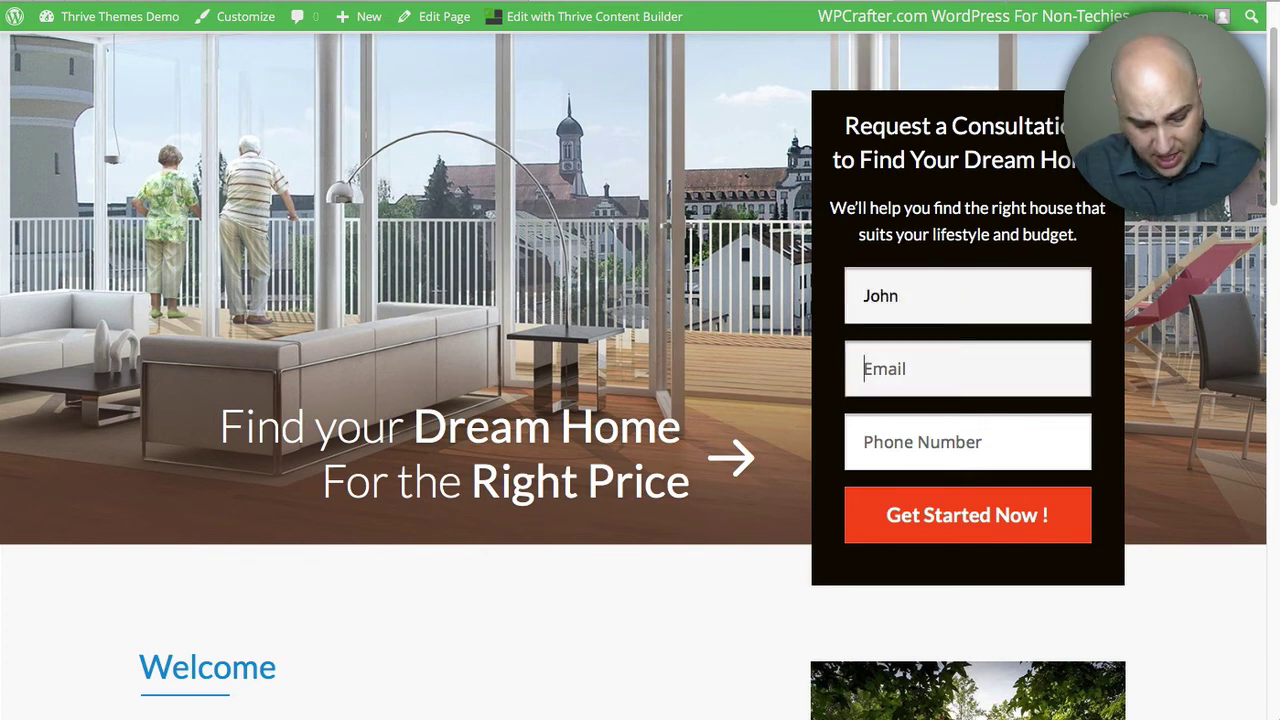
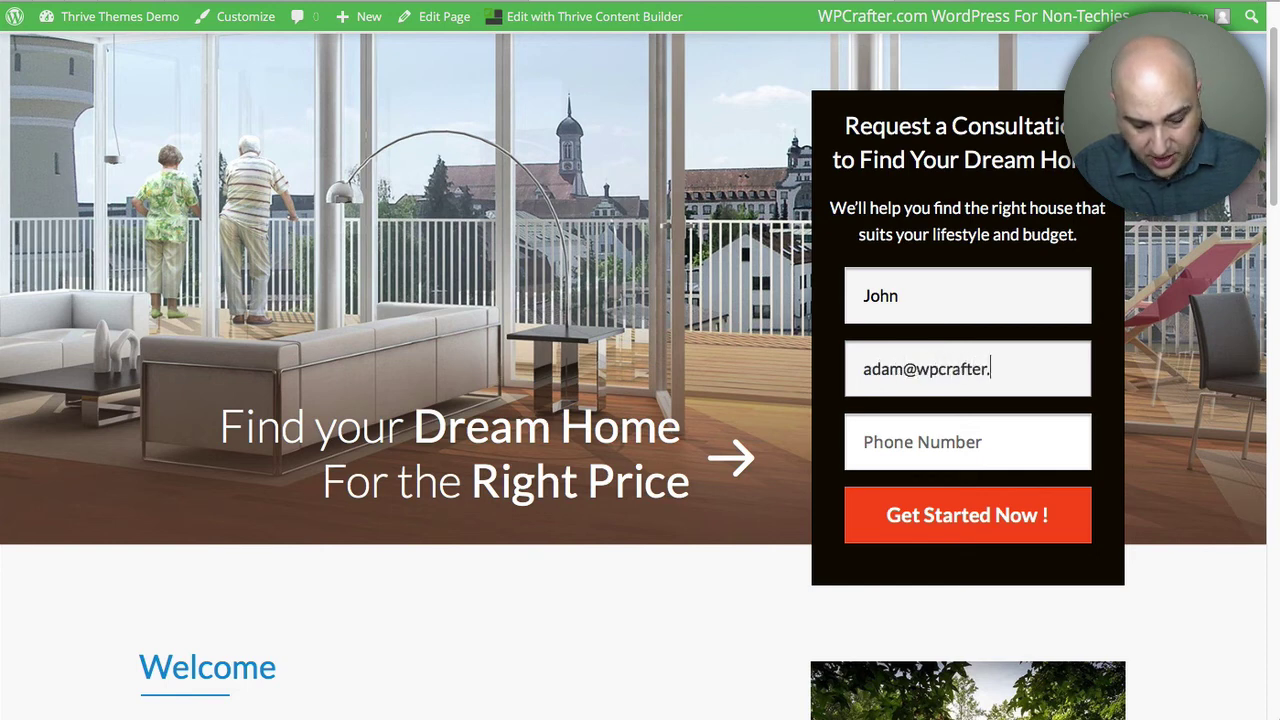
pyautogui.click(974, 446)
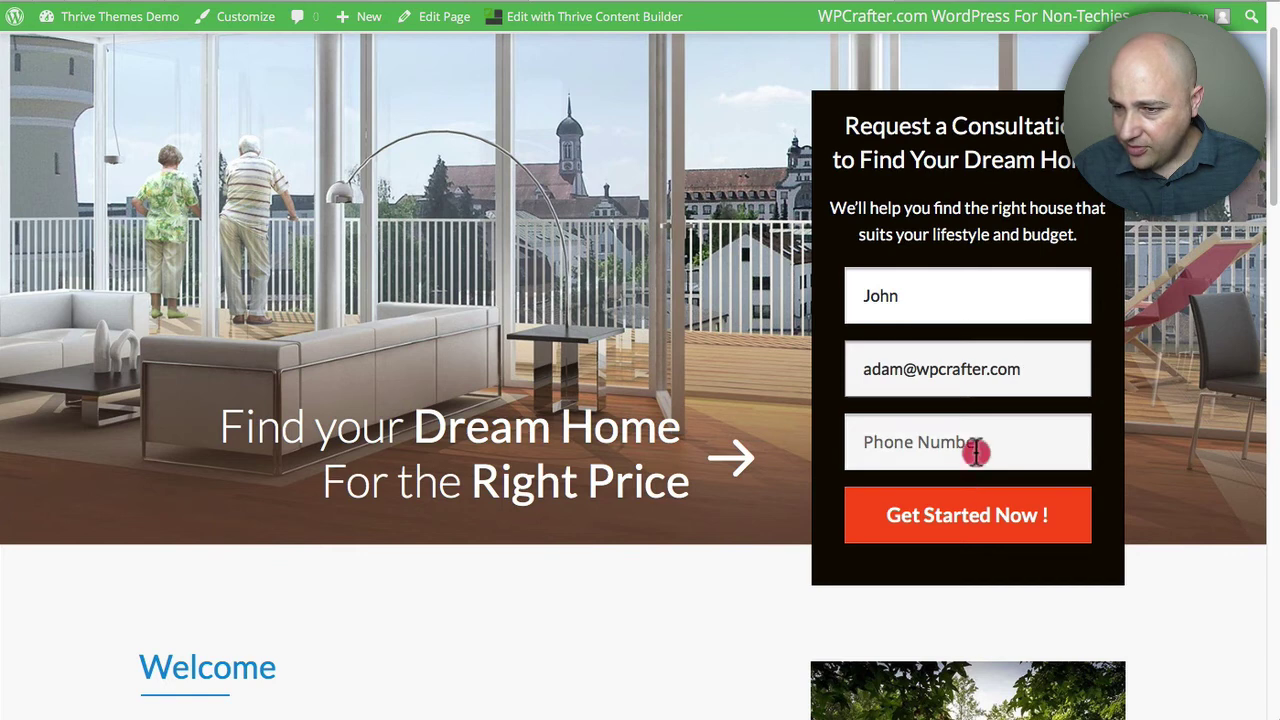
pyautogui.write('5555555555')
pyautogui.click(977, 515)
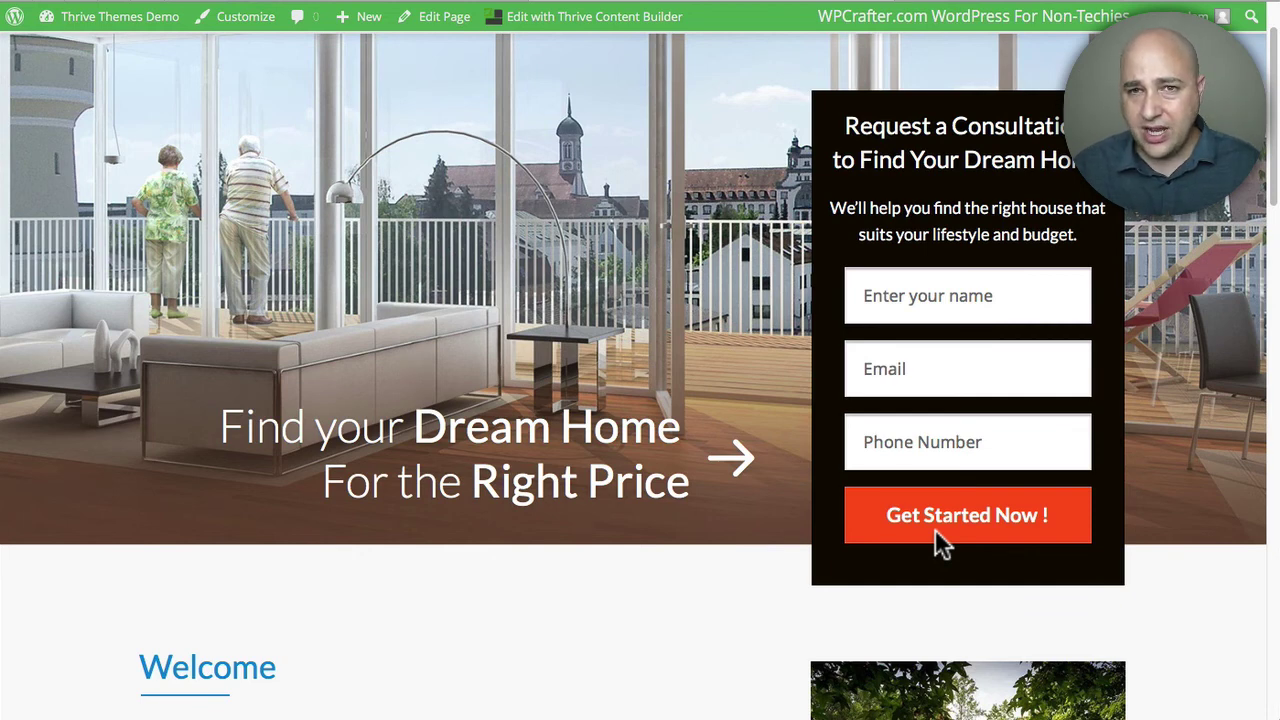
pyautogui.click(1015, 5)
# - Open the new test contact from Mautic's Contacts list and check its email and home phone
pyautogui.click(62, 165)
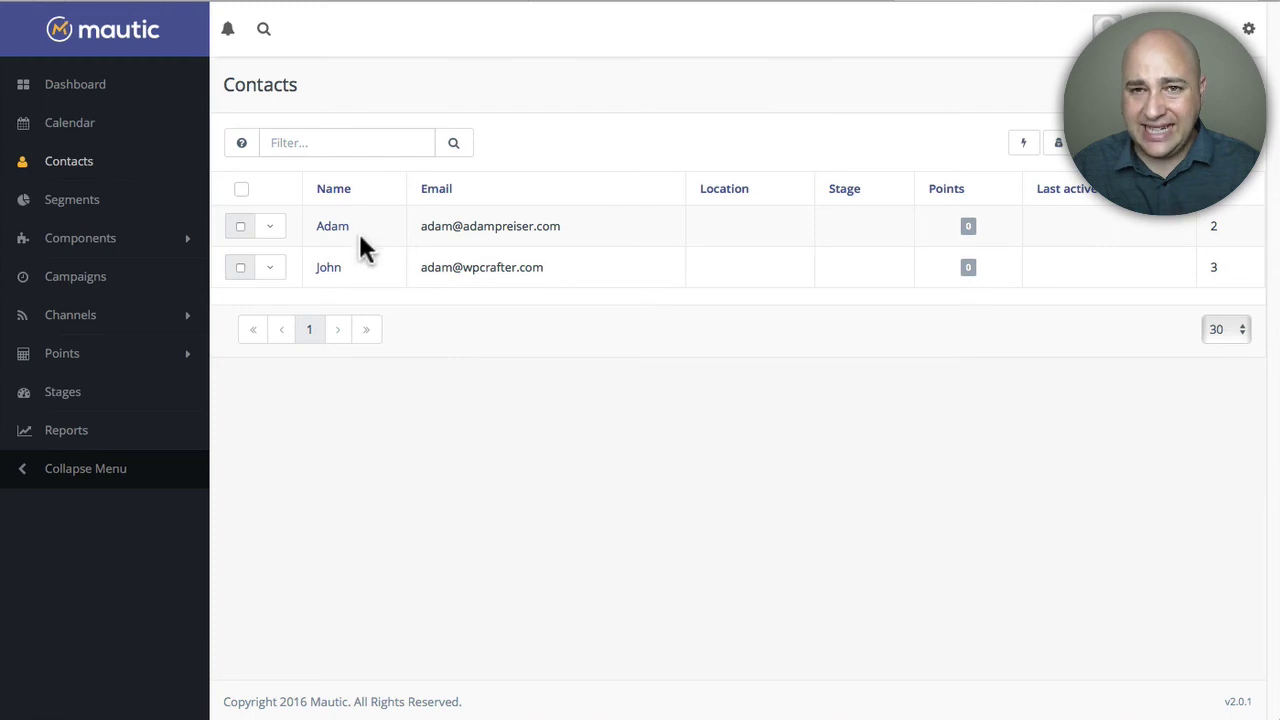
pyautogui.click(336, 268)
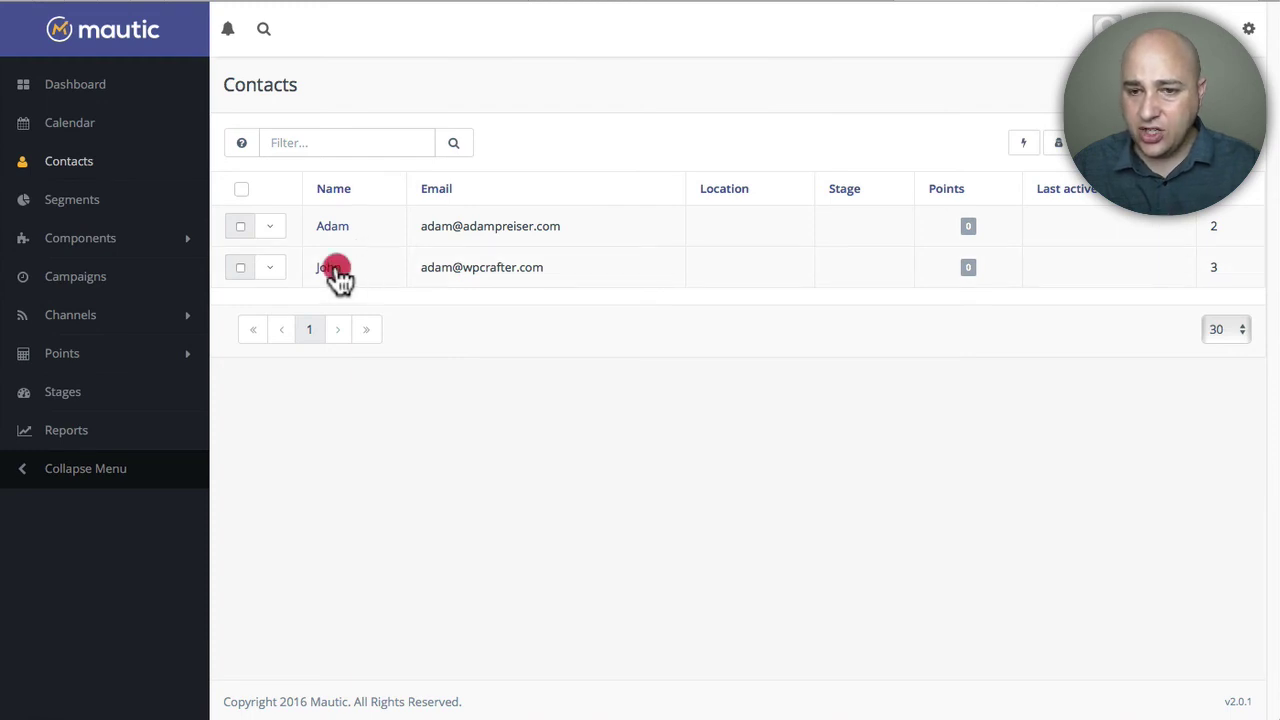
pyautogui.scroll(-3, 1000, 480)
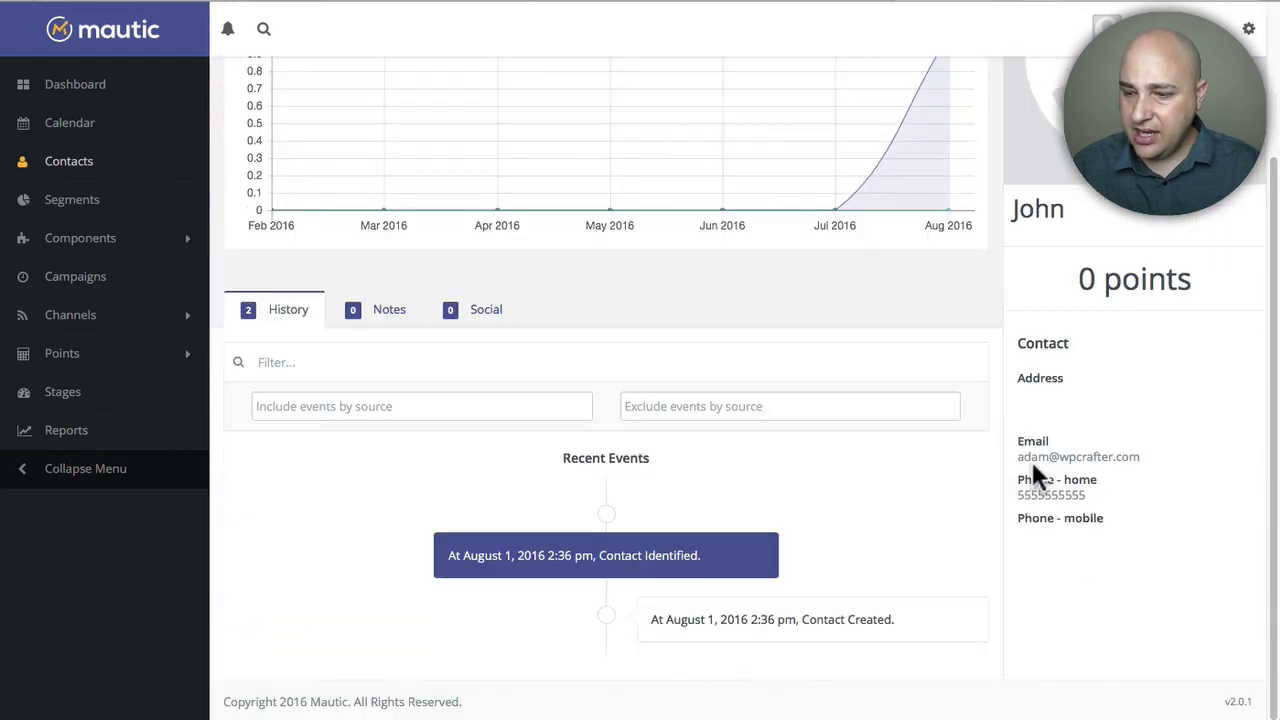
pyautogui.moveTo(1080, 491); pyautogui.dragTo(1003, 495)
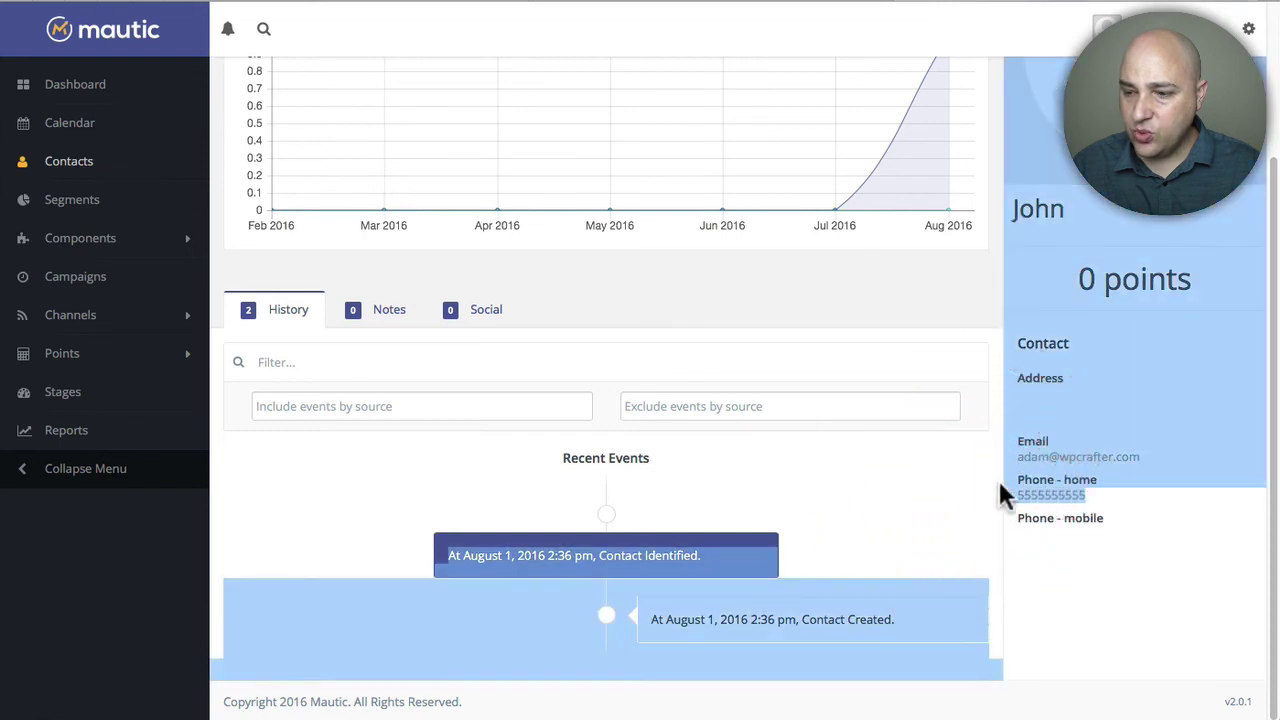
pyautogui.click(1100, 488)
pyautogui.scroll(3, 545, 280)
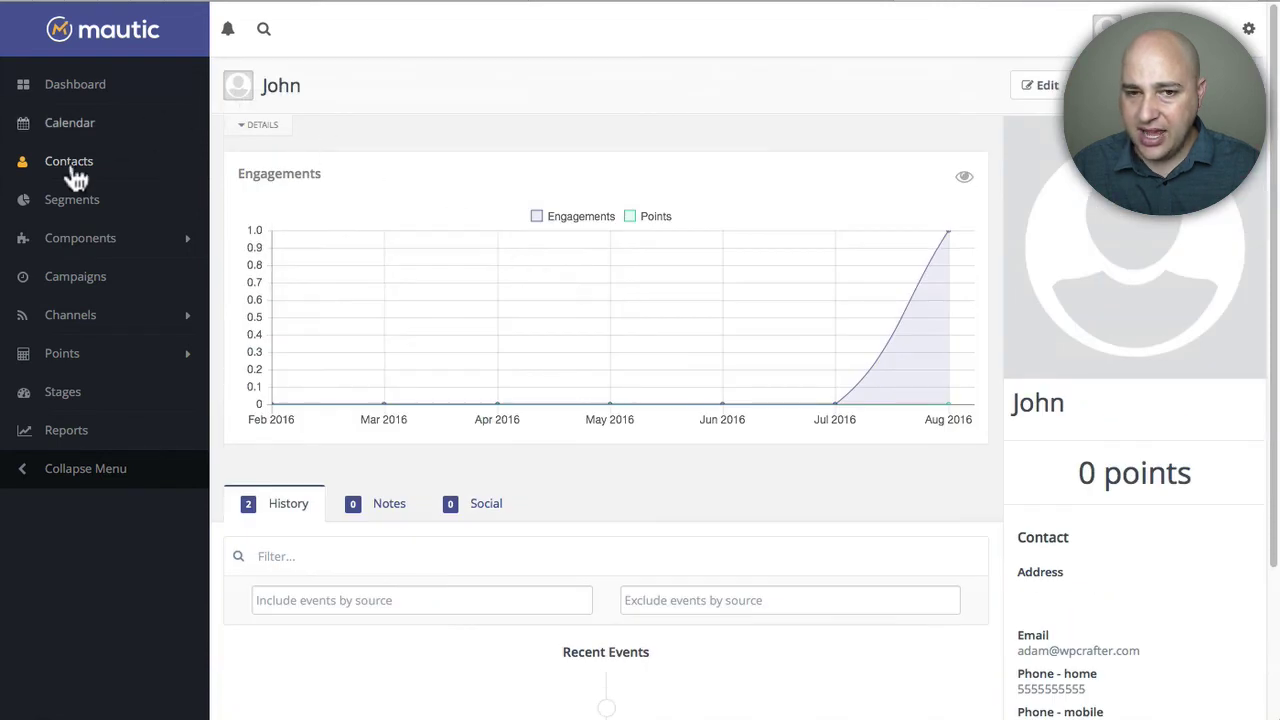
# - Open Mautic's Segments list to see Website Visitors now holding 2 contacts
pyautogui.click(71, 200)
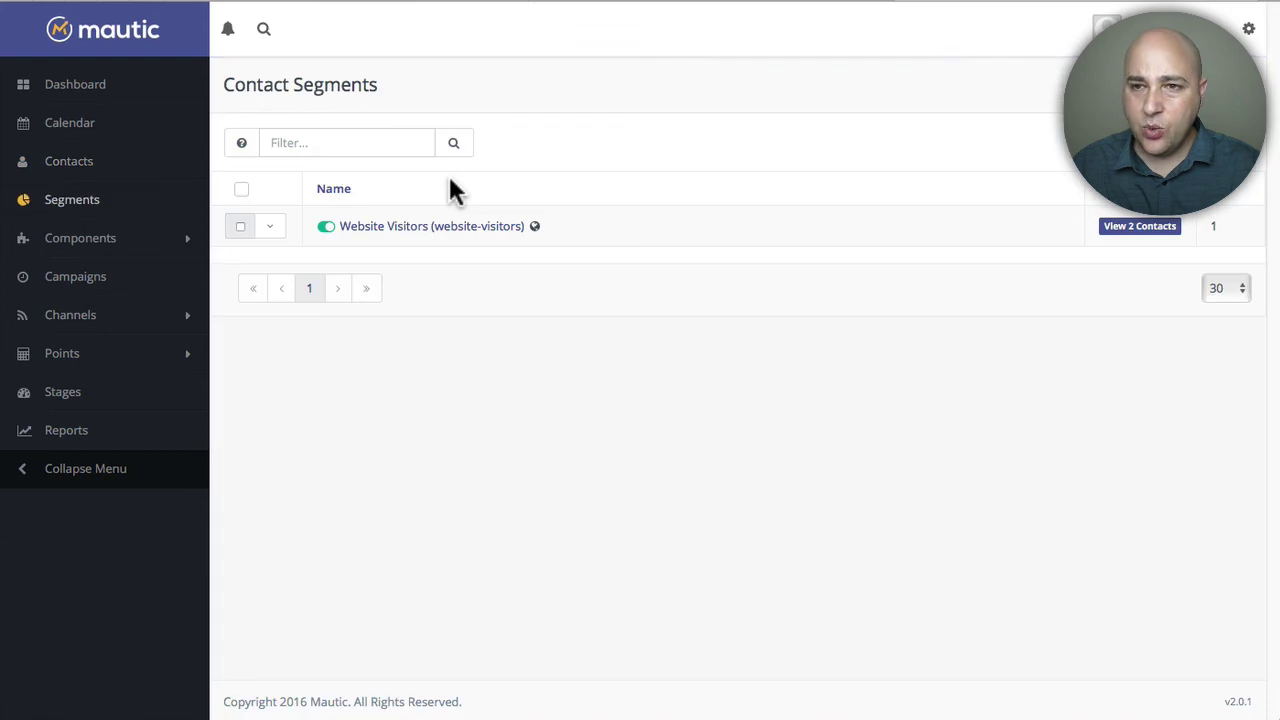